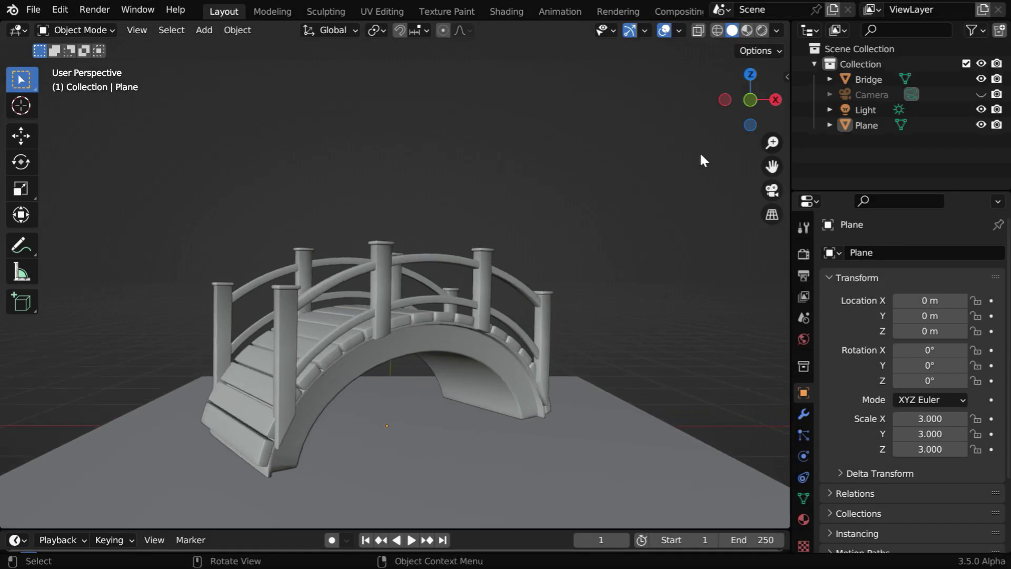
Switch to Rendered shading and preview with an HDRI instead of the scene world.
left_click(762, 30)
left_click(778, 30)
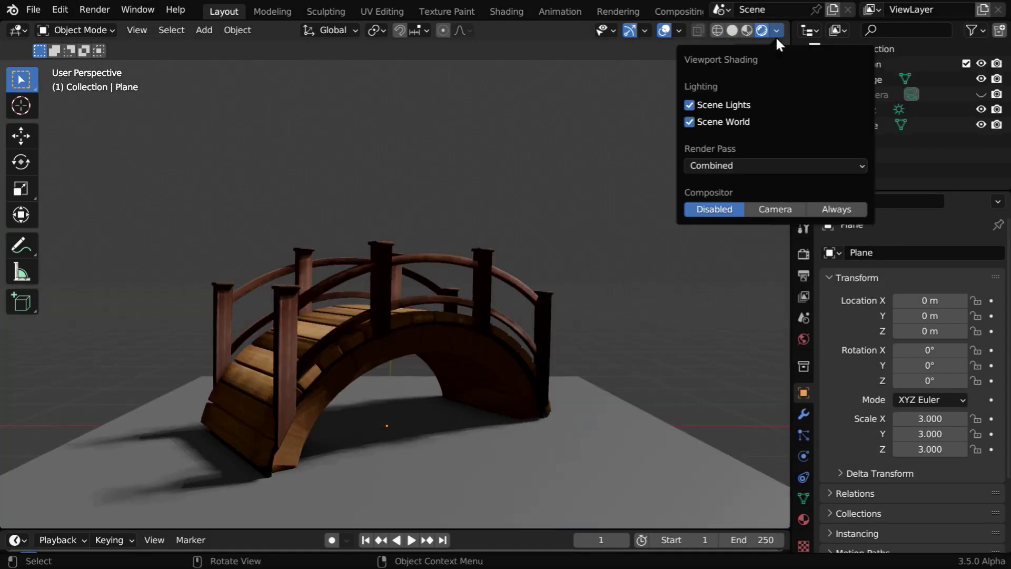
left_click(728, 120)
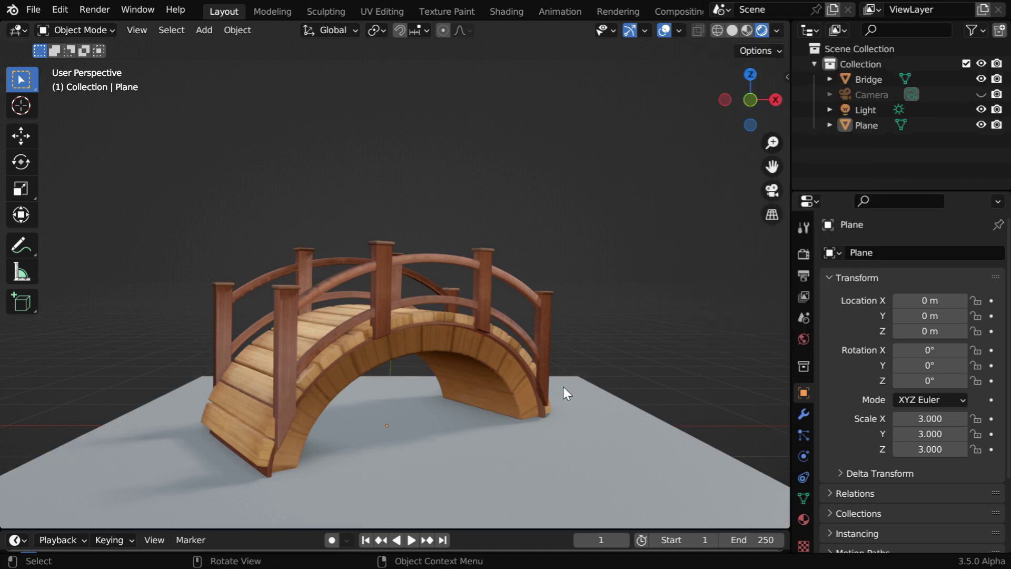
Raise the HDRI World Opacity to 0.517 to fade the forest in behind the bridge.
left_click(776, 32)
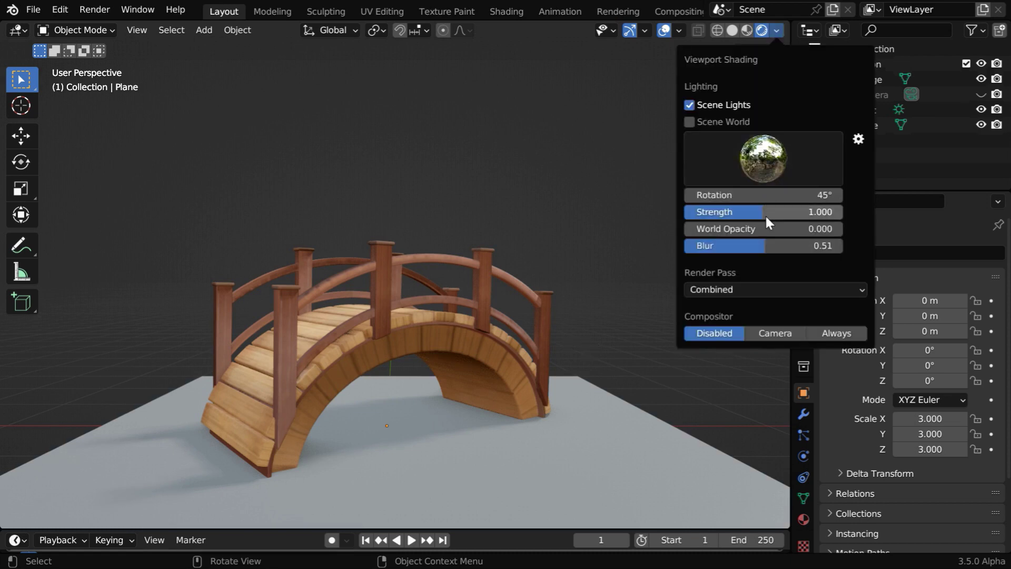
left_click_drag(693, 232, 760, 234)
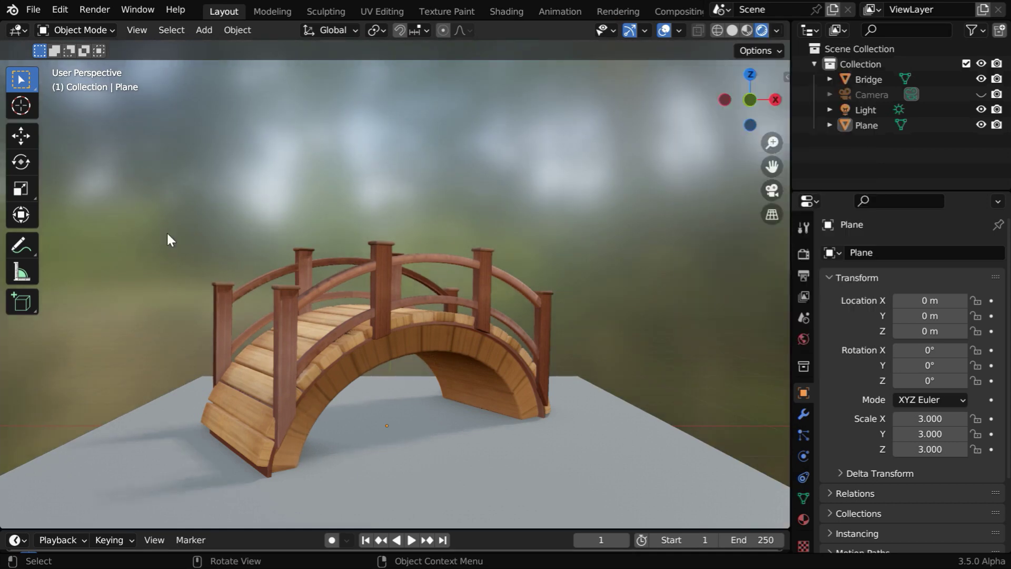
middle_click_drag(592, 273, 544, 273)
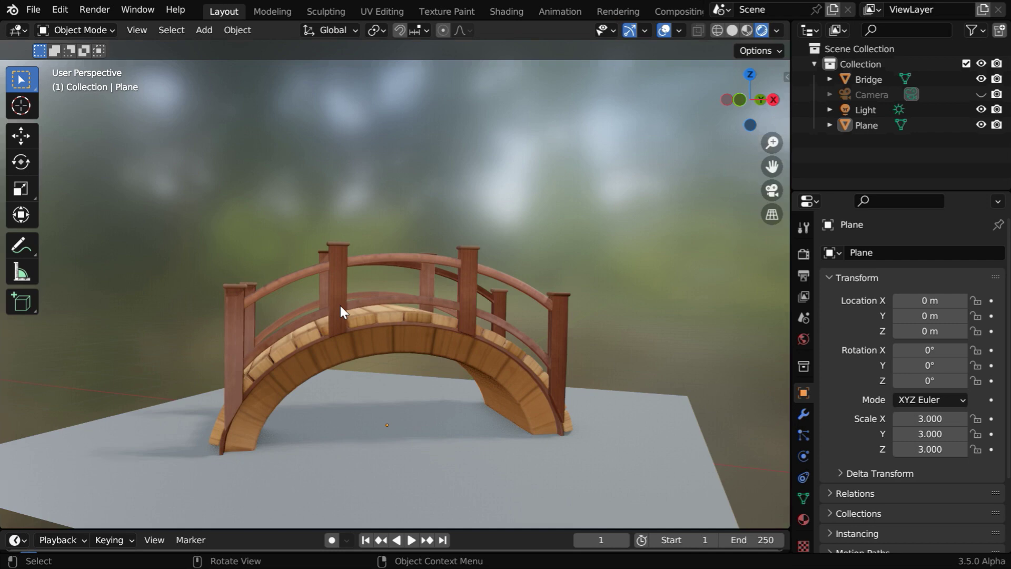
mouse_move(340, 306)
middle_mouse_down()
mouse_move(410, 307)
mouse_move(379, 300)
middle_mouse_up()
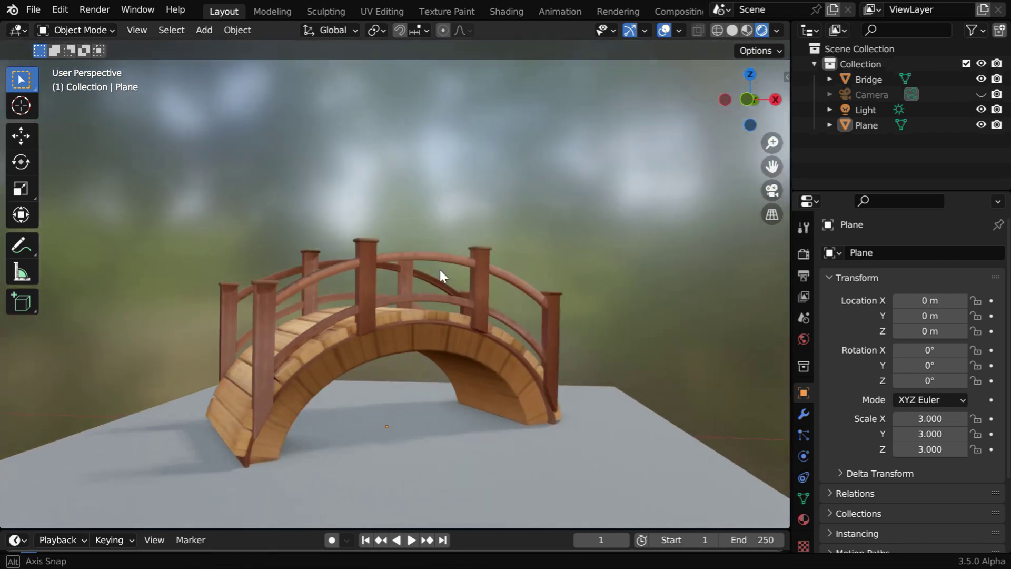
Remove the forest background blur, then set the Blur back to 0.49.
left_click(775, 30)
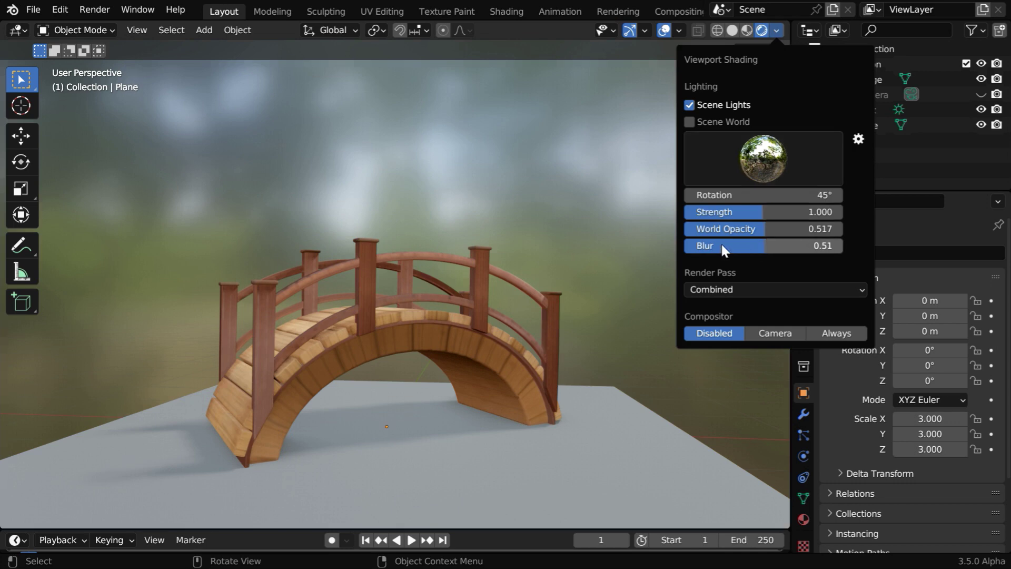
left_click_drag(763, 245, 685, 245)
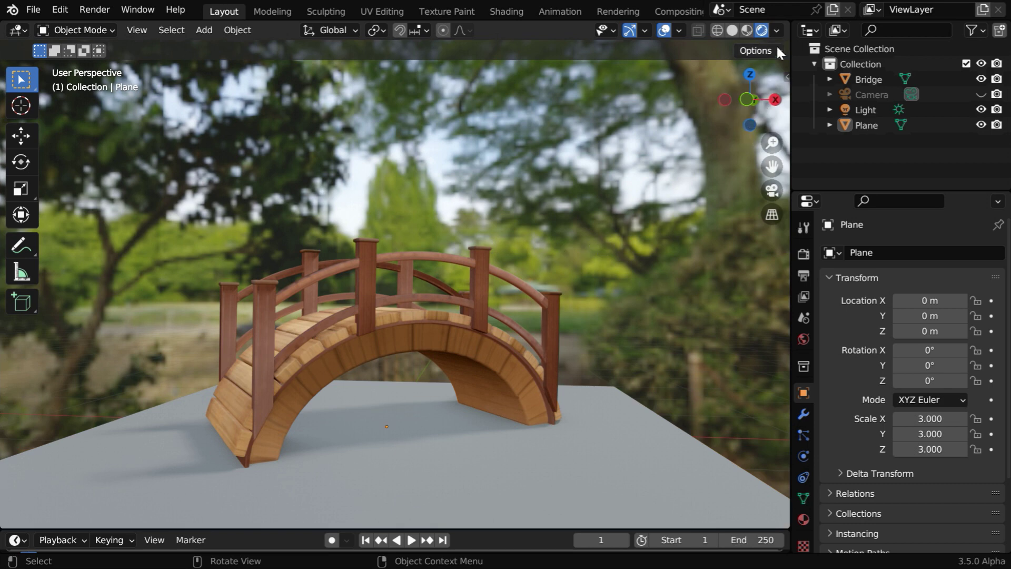
left_click(777, 30)
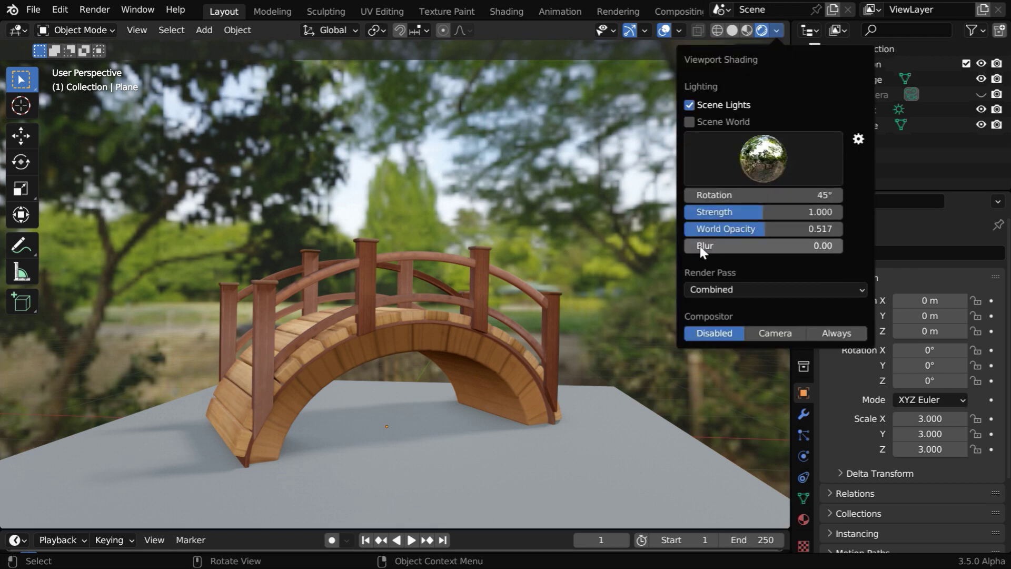
left_click_drag(701, 248, 761, 245)
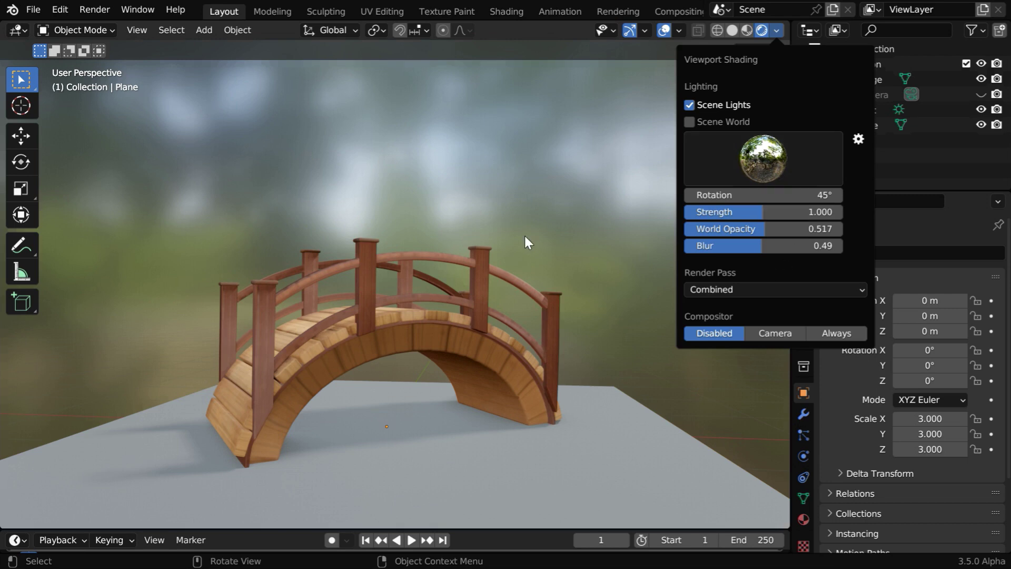
Turn the area into the Shader Editor and browse the Add > Converter nodes.
left_click(17, 30)
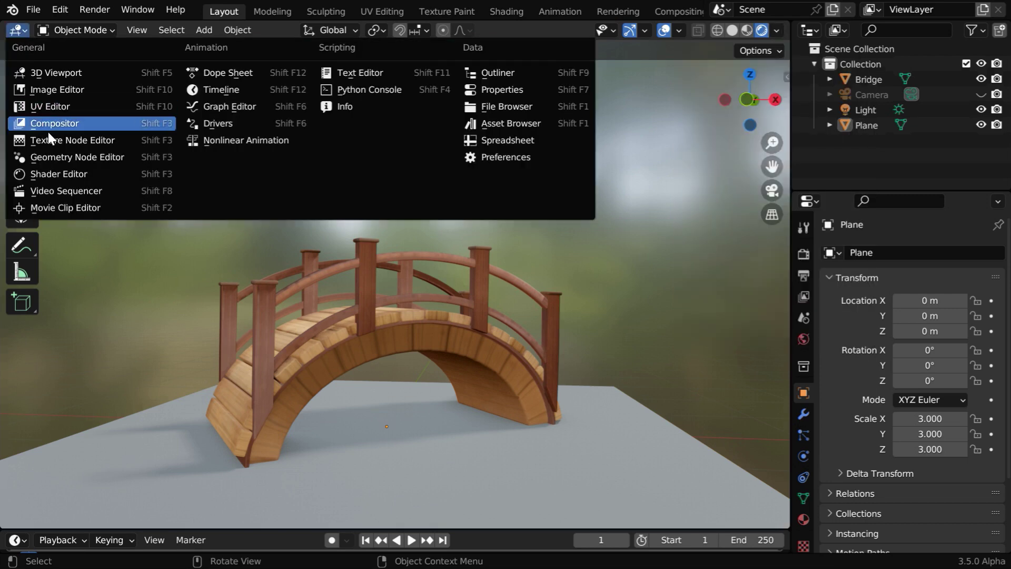
left_click(58, 172)
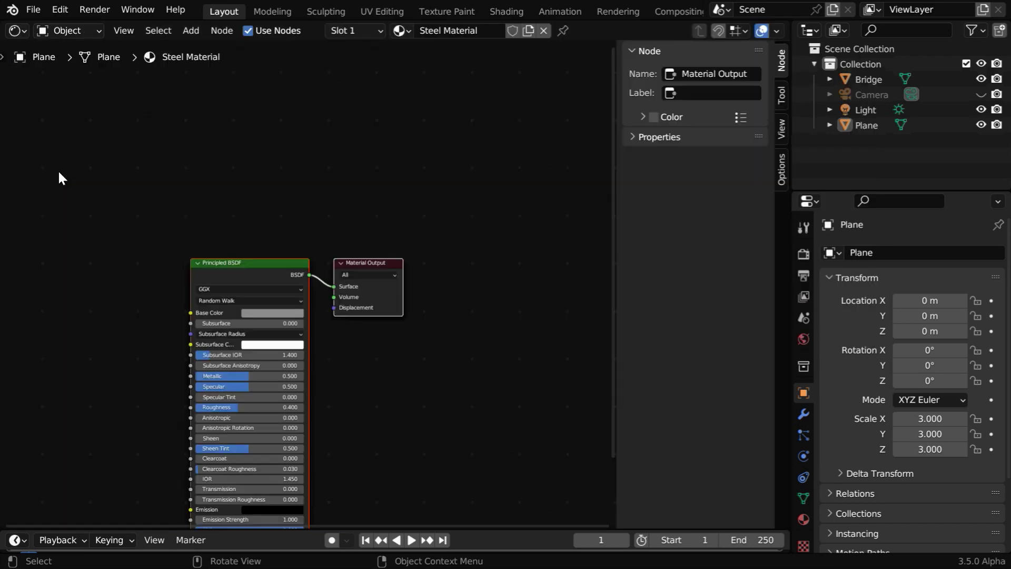
left_click(186, 31)
mouse_move(222, 165)
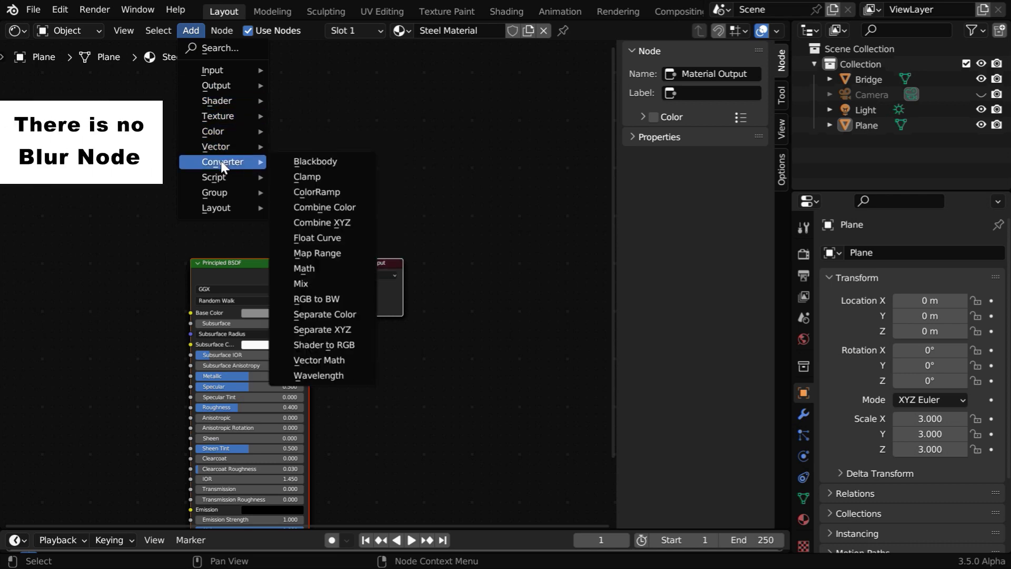
mouse_move(223, 118)
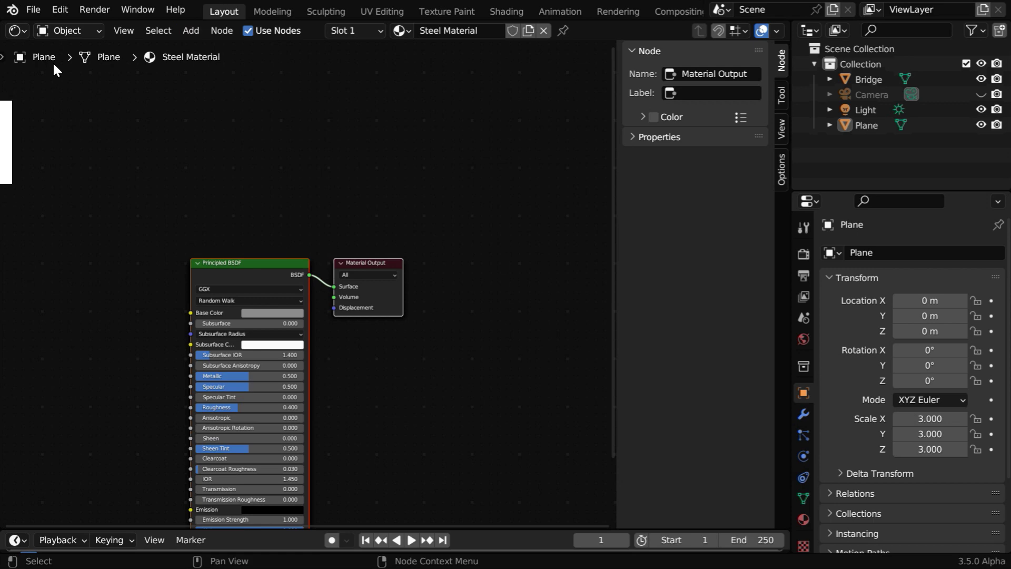
Return the area to the 3D Viewport with the Viewport Shading options showing.
left_click(15, 30)
left_click(40, 71)
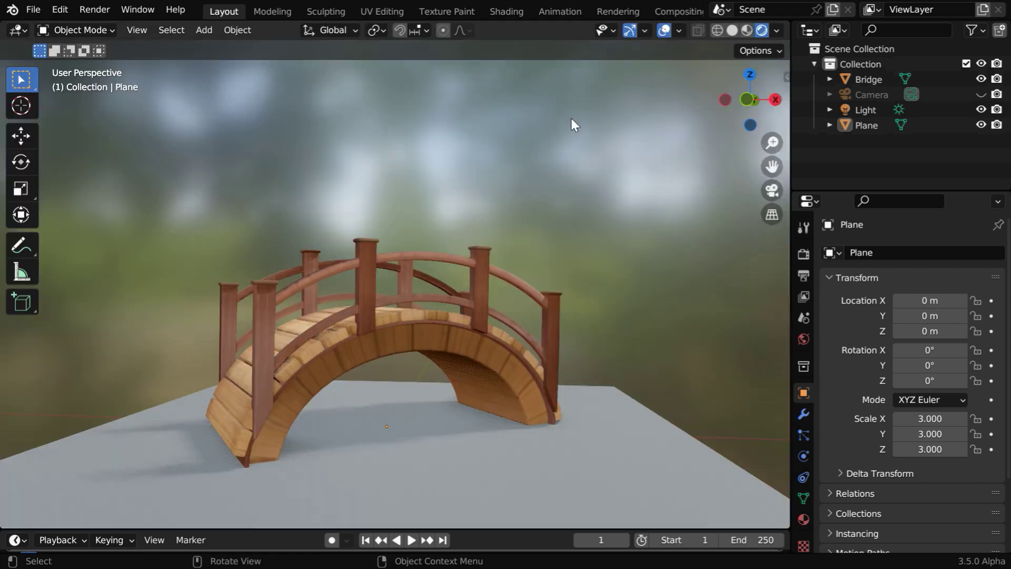
left_click(776, 30)
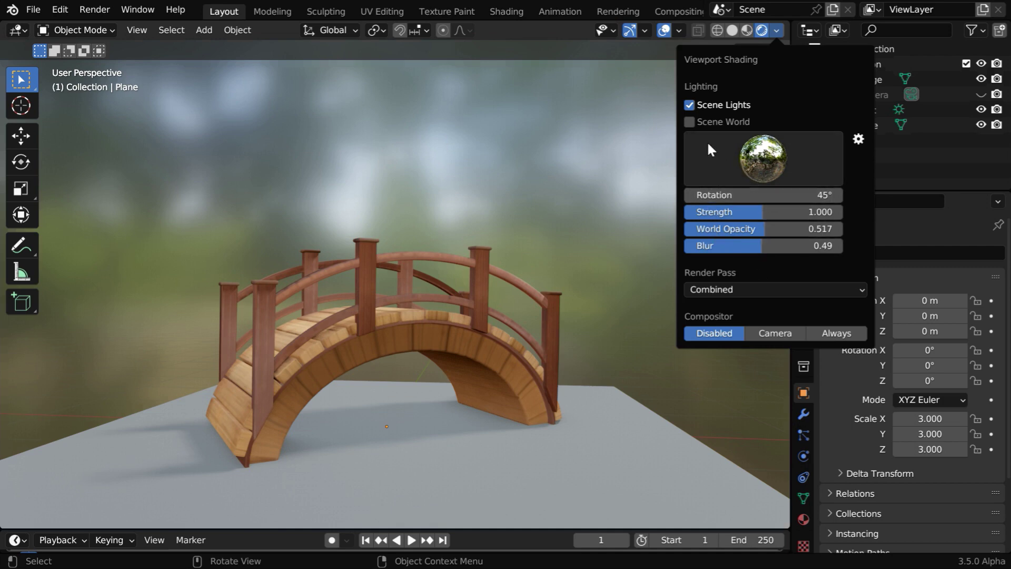
Re-enable Scene World lighting and turn the area into the Shader Editor.
left_click(689, 122)
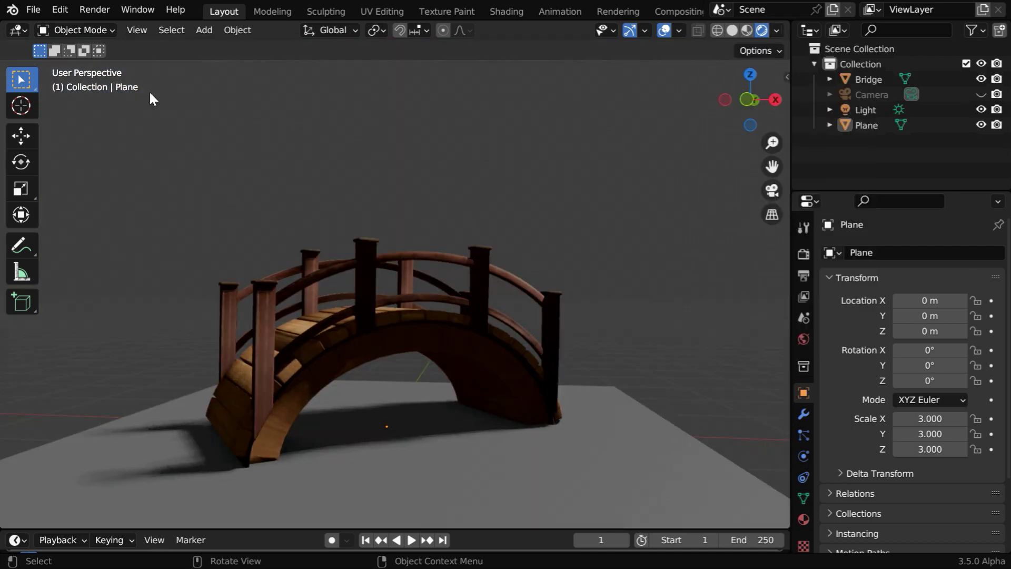
left_click(21, 30)
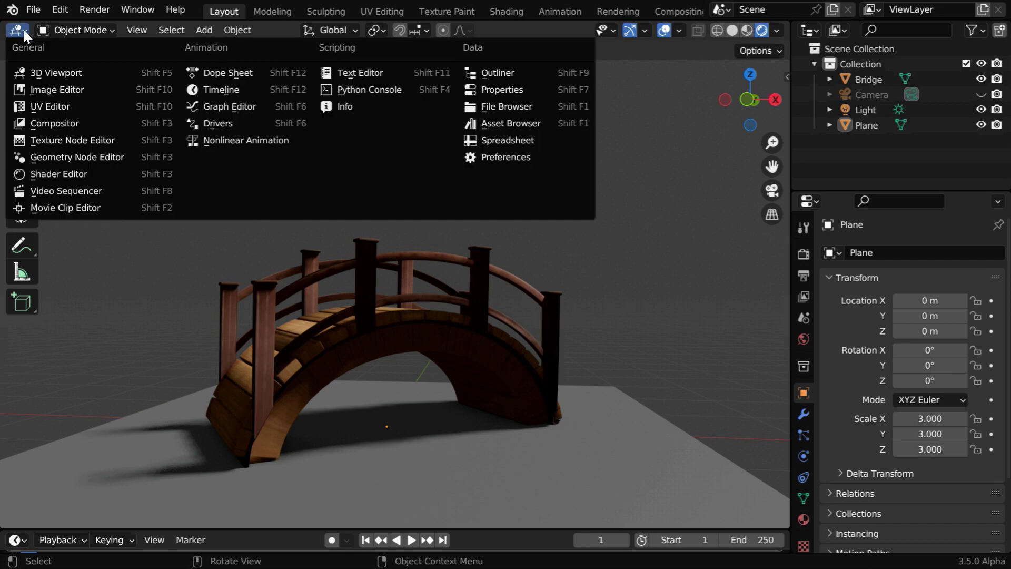
left_click(52, 172)
Show the World node tree, hide the sidebar, and make room left of Background.
left_click(84, 31)
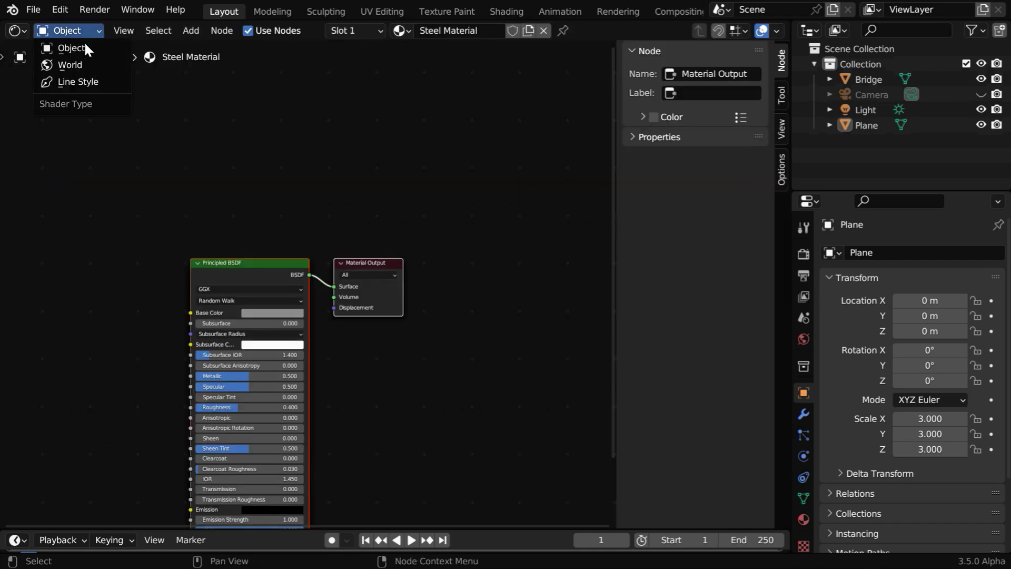
left_click(83, 65)
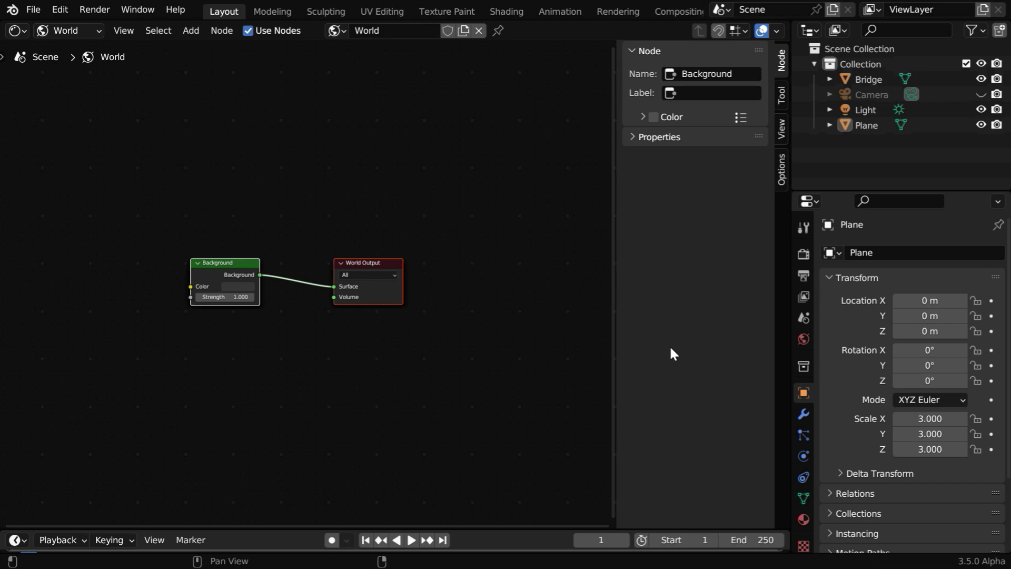
key("n")
scroll(284, 375, "up", 3)
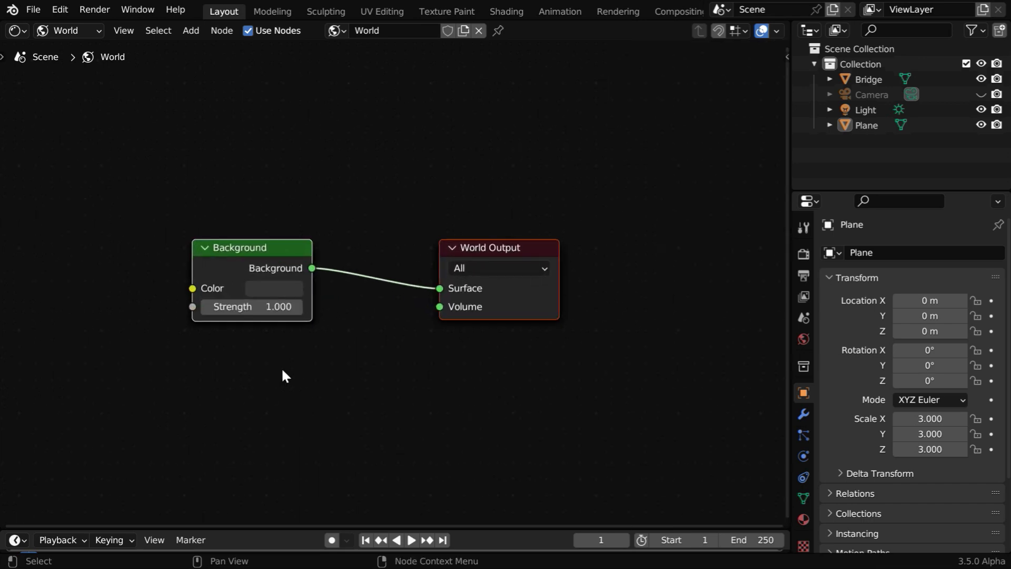
middle_click_drag(193, 372, 642, 369)
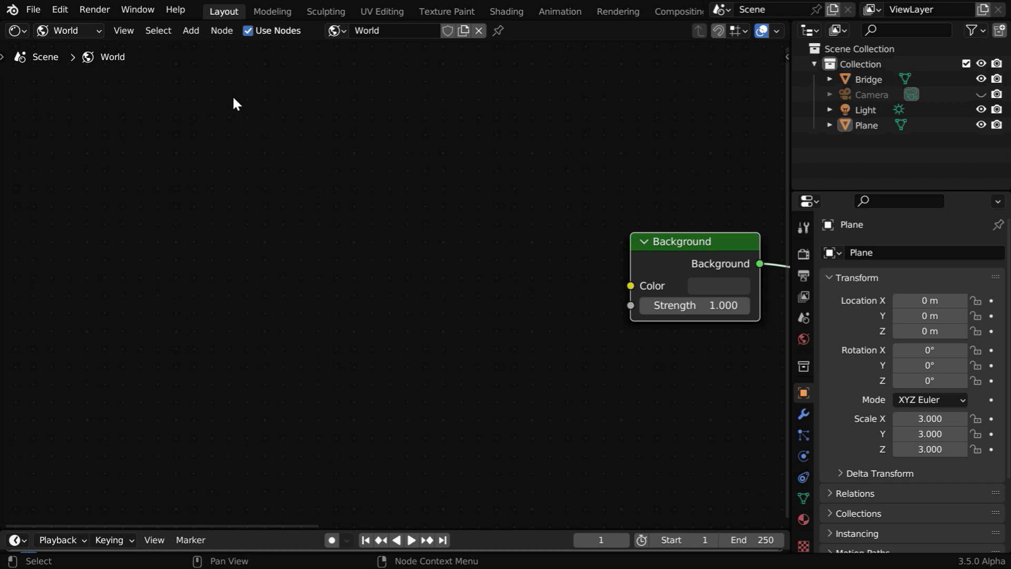
Add an Environment Texture node left of Background and load forest.exr into it.
left_click(188, 30)
mouse_move(216, 115)
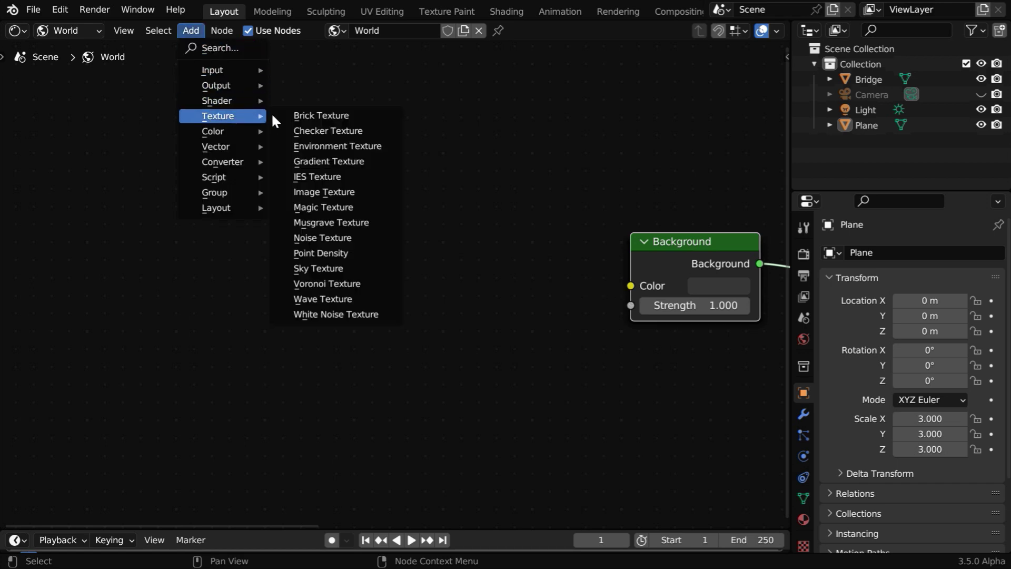
left_click(309, 151)
left_click(342, 228)
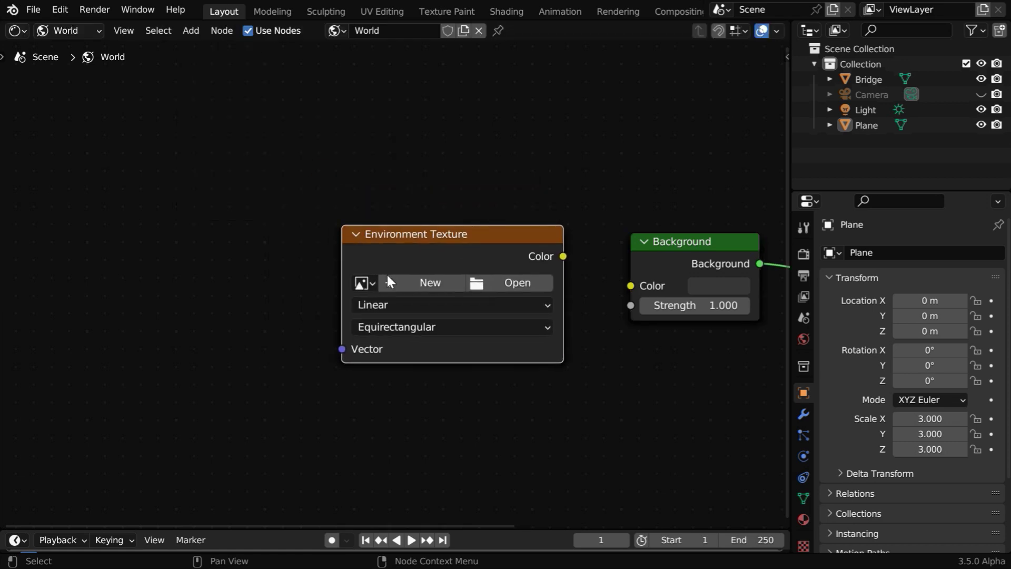
left_click(497, 281)
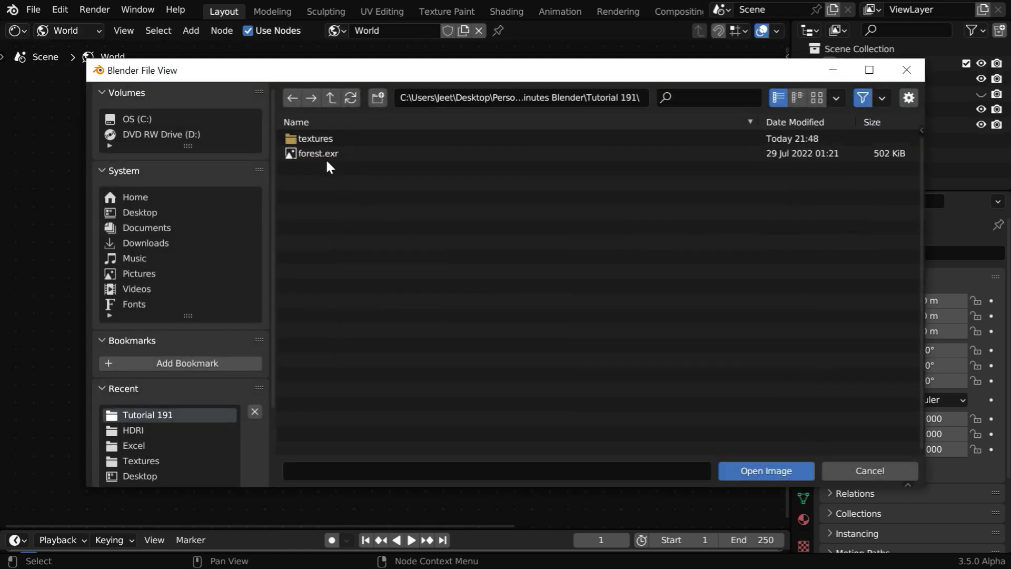
left_click(321, 153)
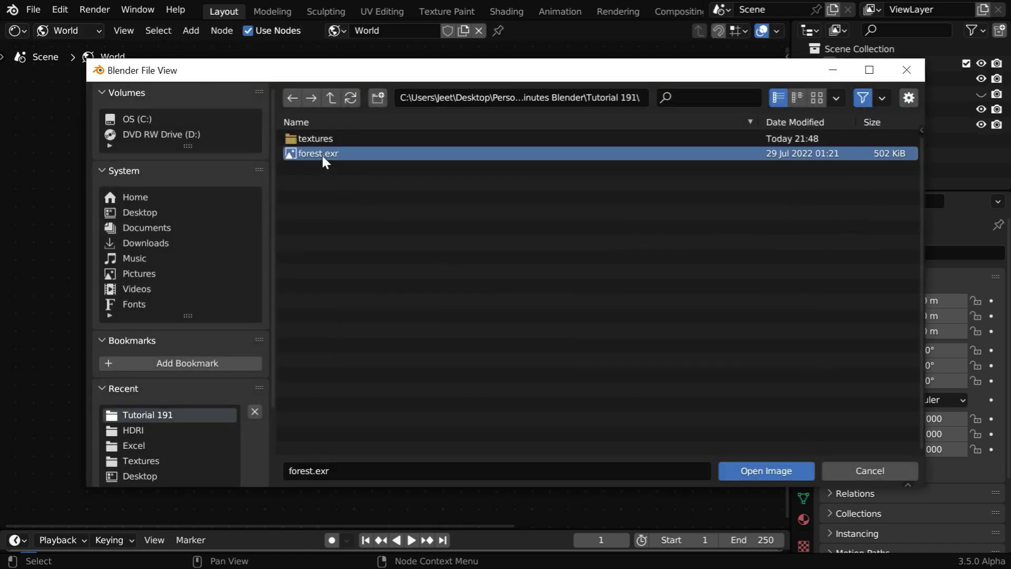
left_click(747, 474)
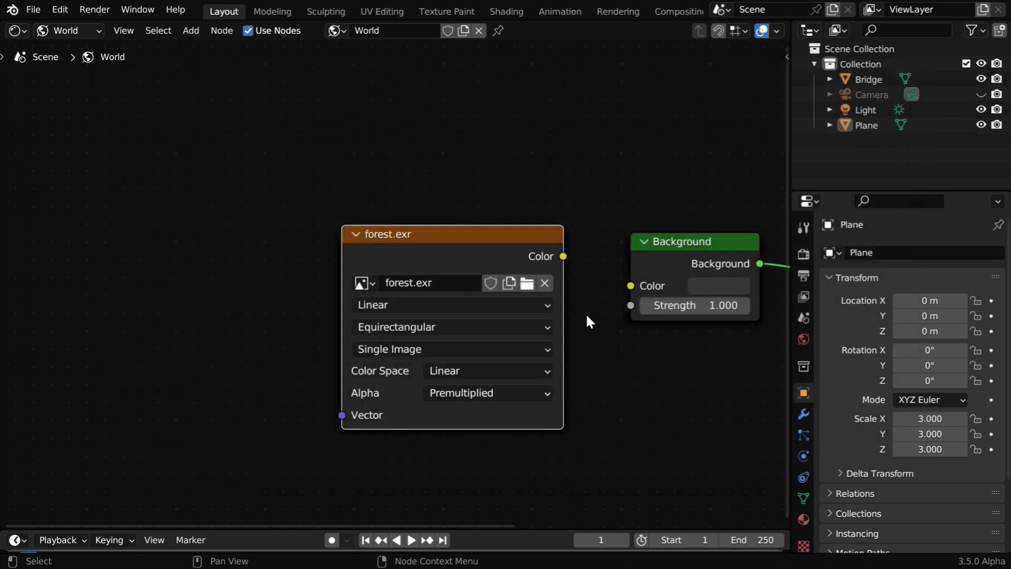
Link the forest.exr Color output to the Background Color input.
left_click_drag(564, 257, 631, 286)
left_click_drag(786, 398, 824, 401)
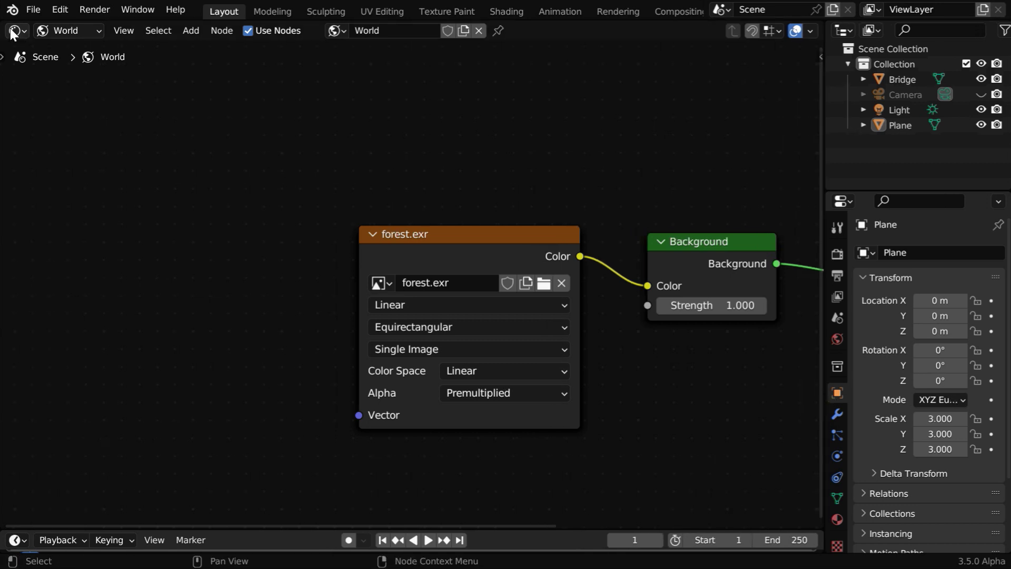
left_click_drag(12, 33, 207, 41)
Make the new area a 3D Viewport showing the bridge against forest.exr, beside the node editor.
left_click(222, 32)
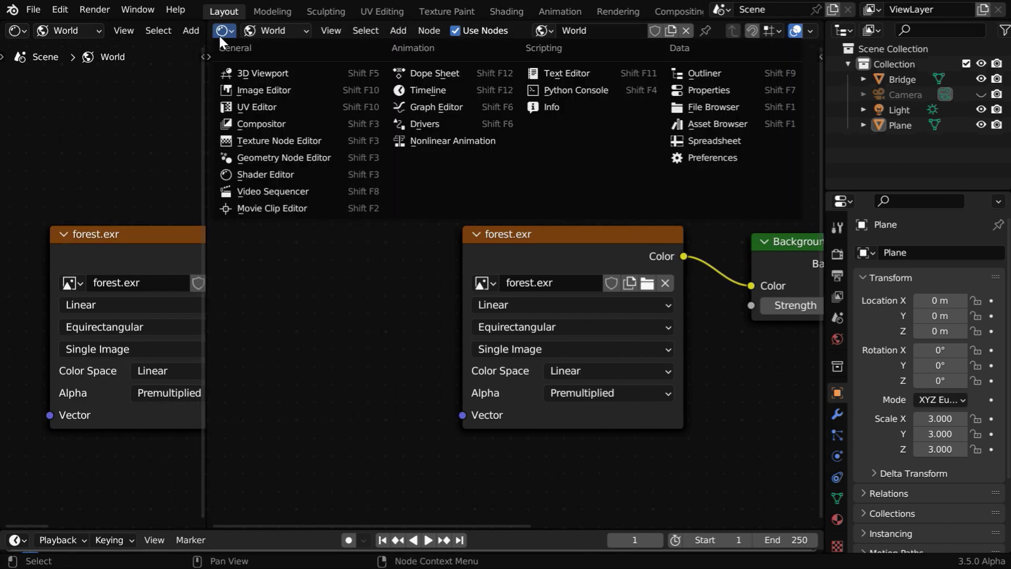
left_click(227, 74)
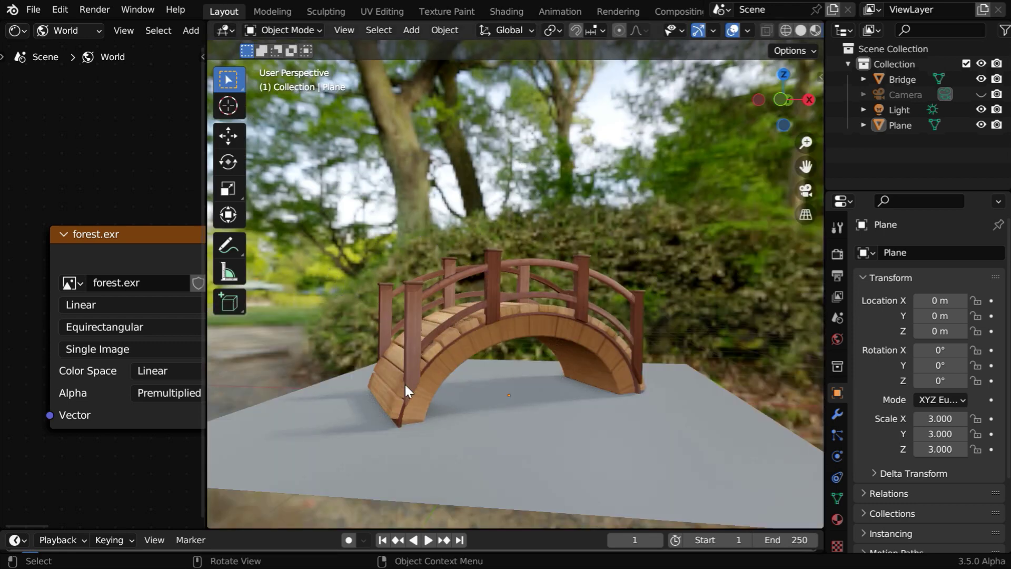
middle_click_drag(404, 382, 447, 387)
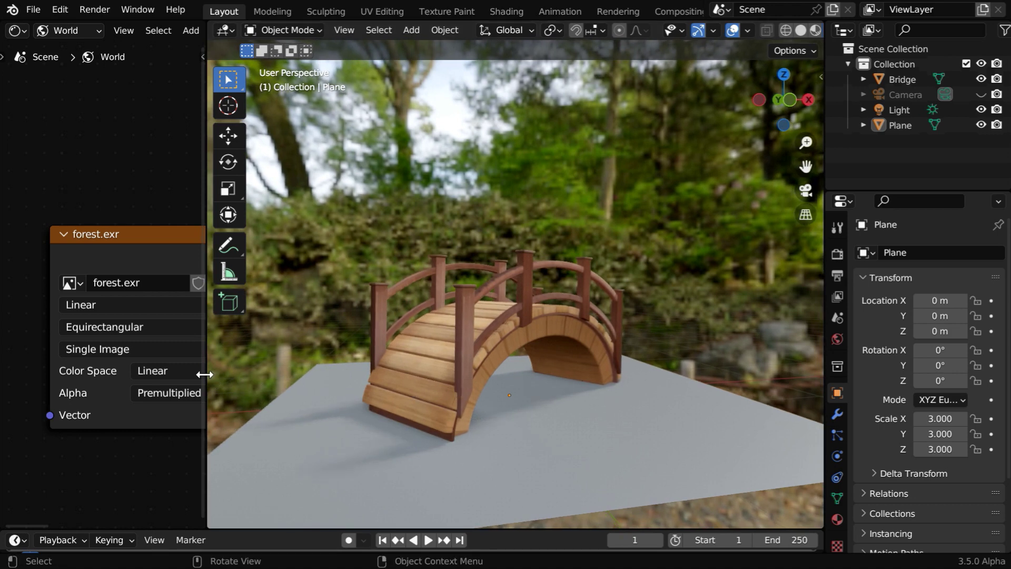
left_click_drag(204, 374, 632, 376)
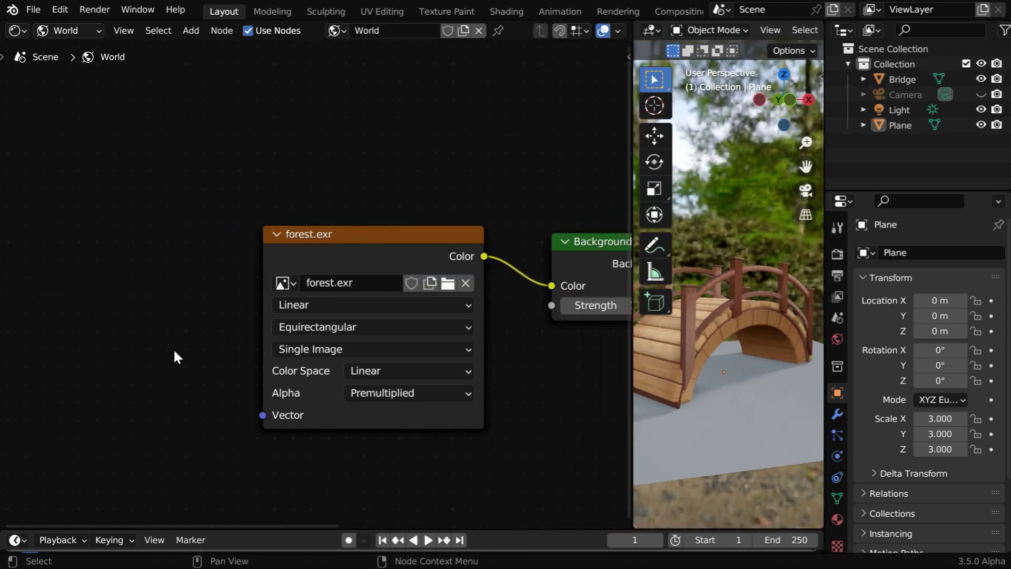
scroll(354, 344, "down", 2)
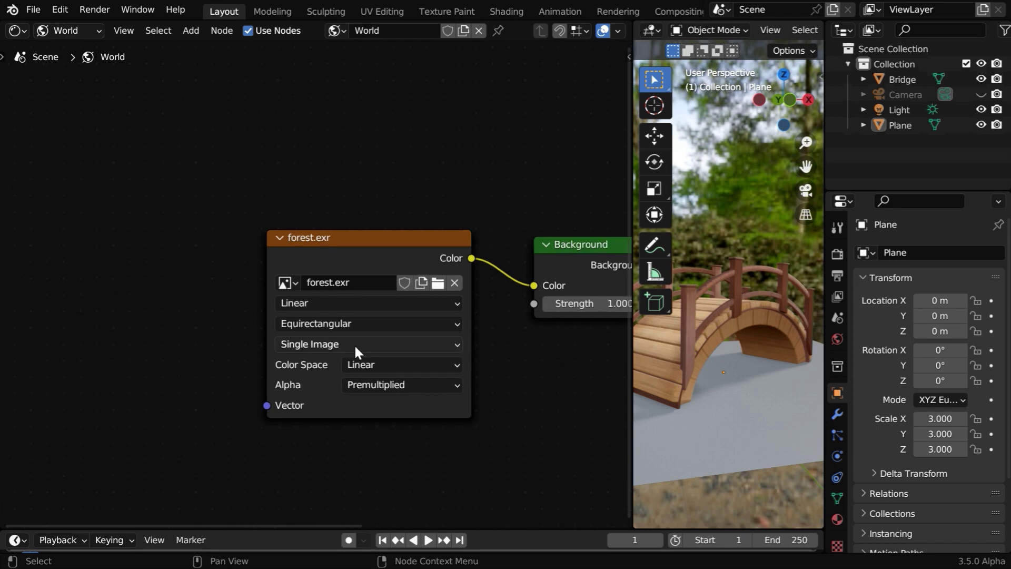
Add a Texture Coordinate node and a Noise Texture node at the left of the tree.
middle_click_drag(200, 365, 455, 359)
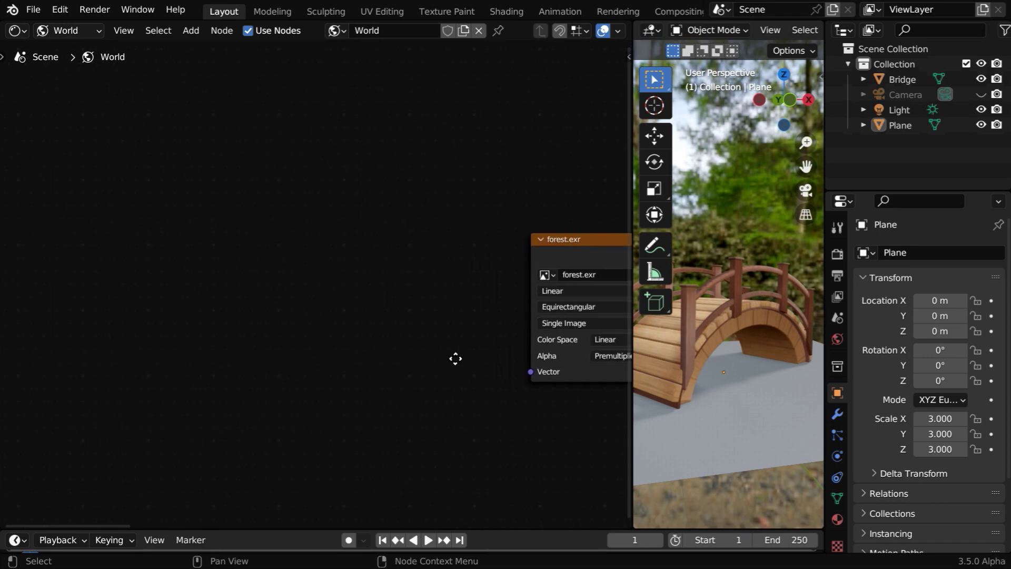
left_click(190, 30)
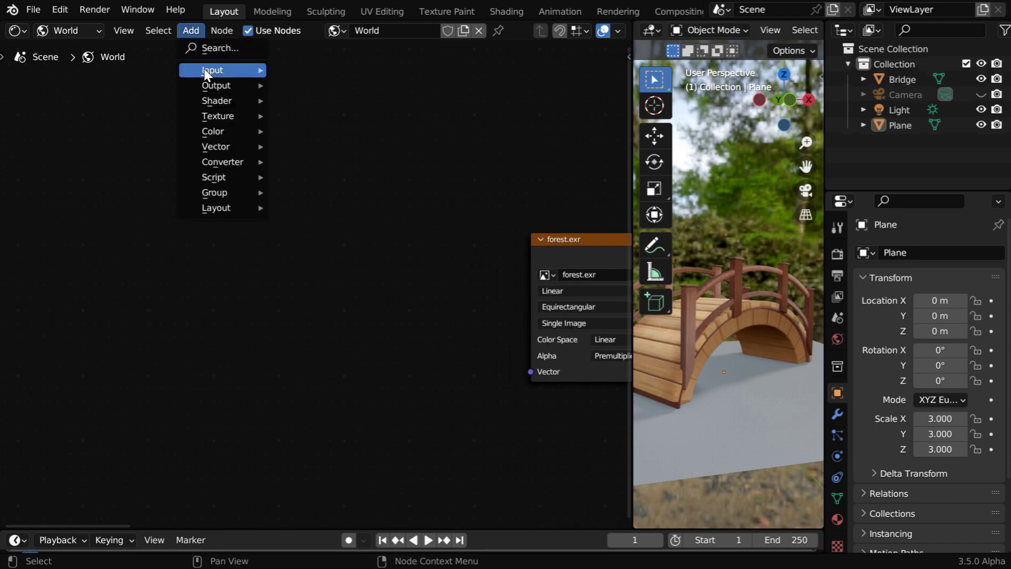
mouse_move(211, 70)
left_click(331, 299)
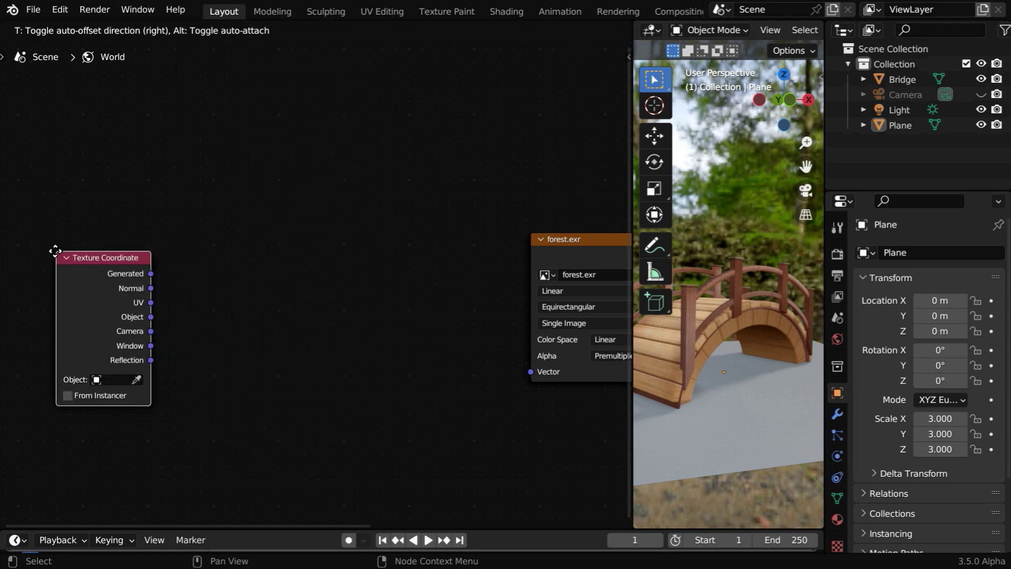
left_click(55, 255)
left_click(191, 31)
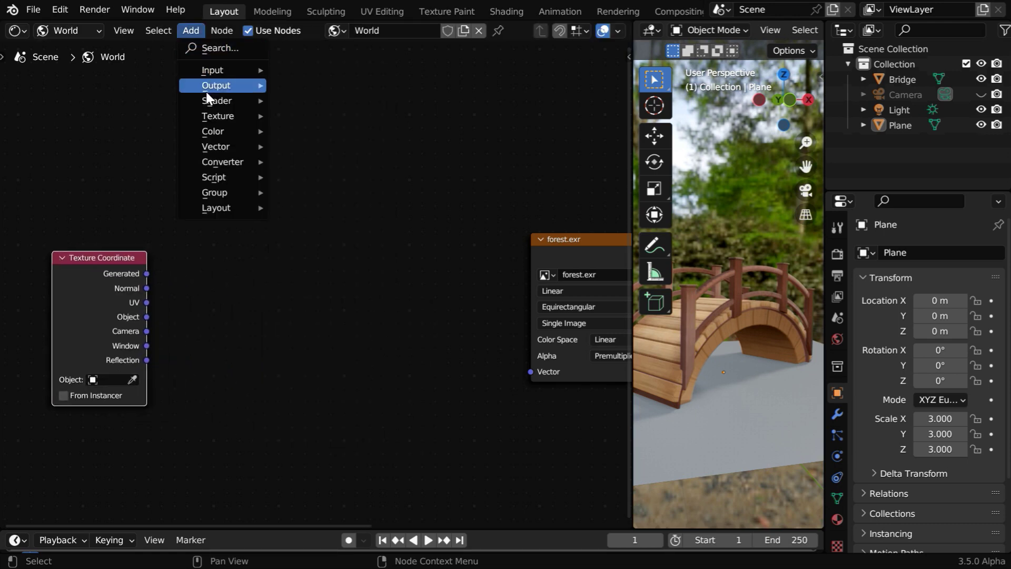
mouse_move(210, 115)
left_click(318, 238)
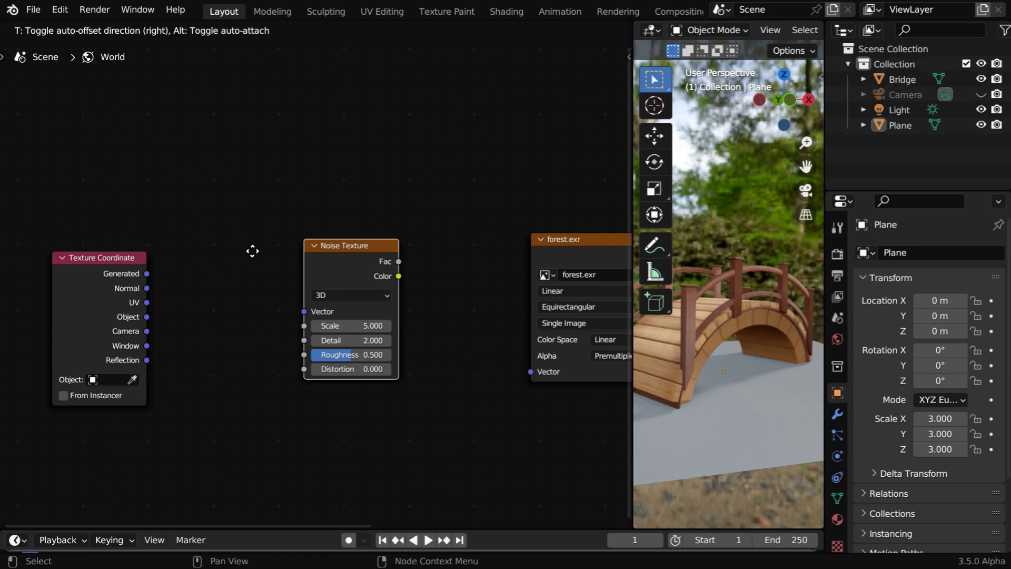
left_click(178, 290)
Add a Mix Color node, duplicate it with Shift+D, and arrange both before forest.exr.
left_click(191, 30)
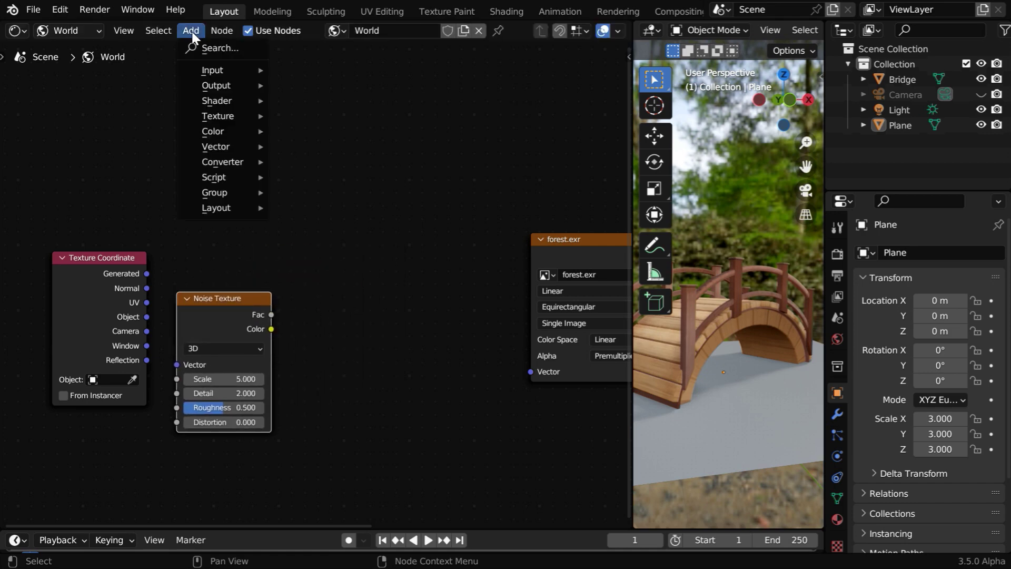
mouse_move(248, 131)
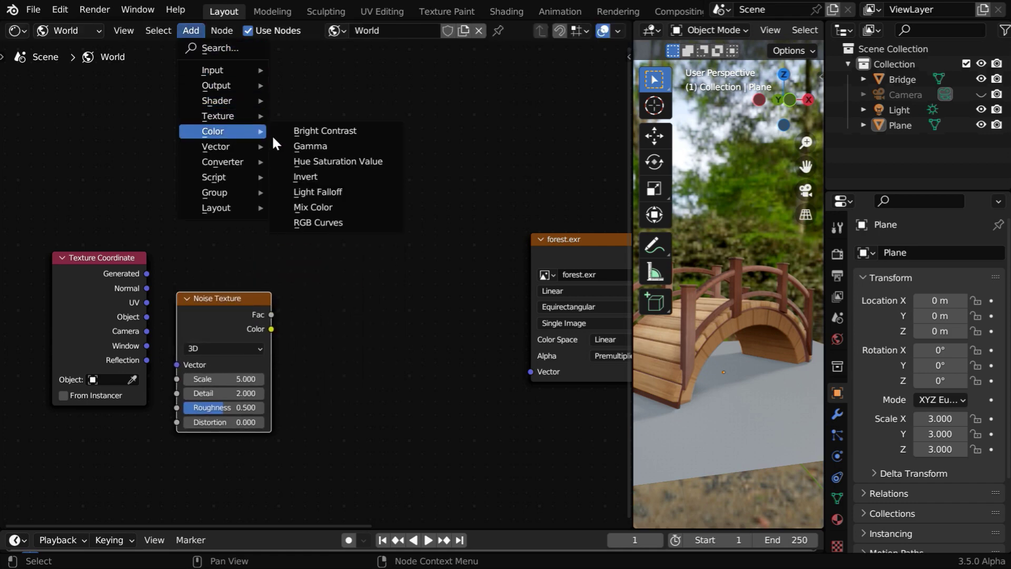
left_click(312, 207)
left_click(300, 168)
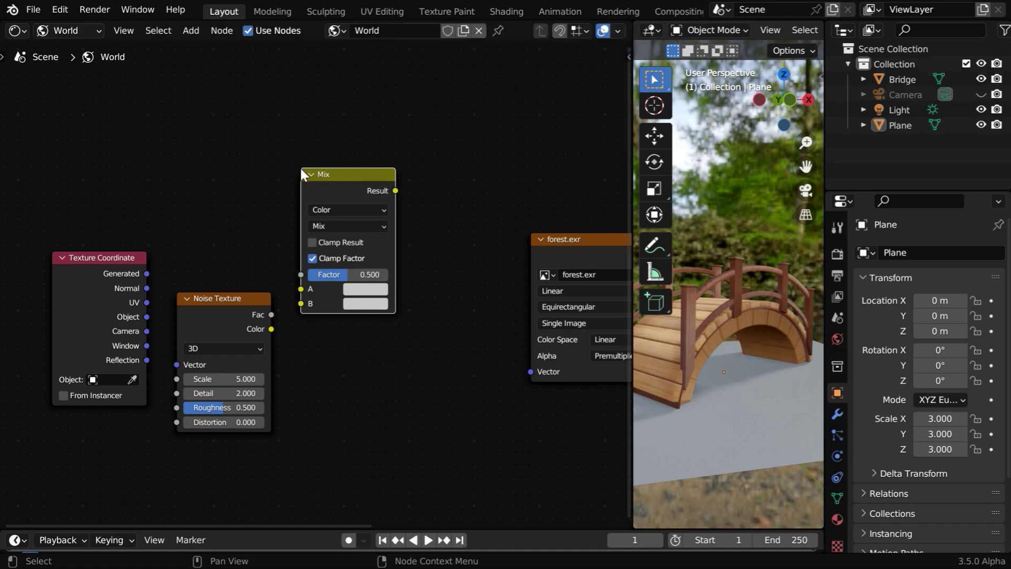
key("shift")
key("shift+d")
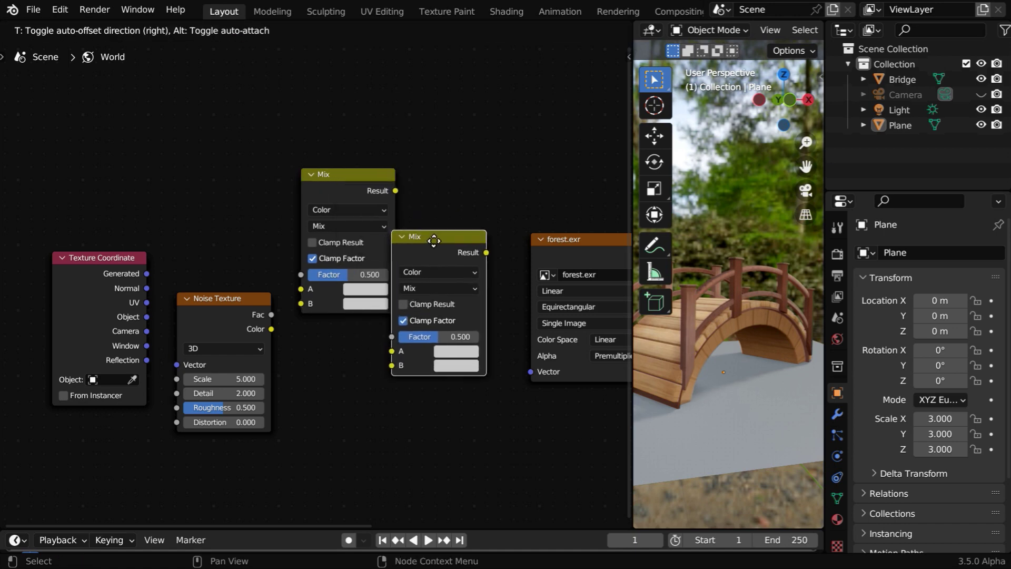
left_click(422, 261)
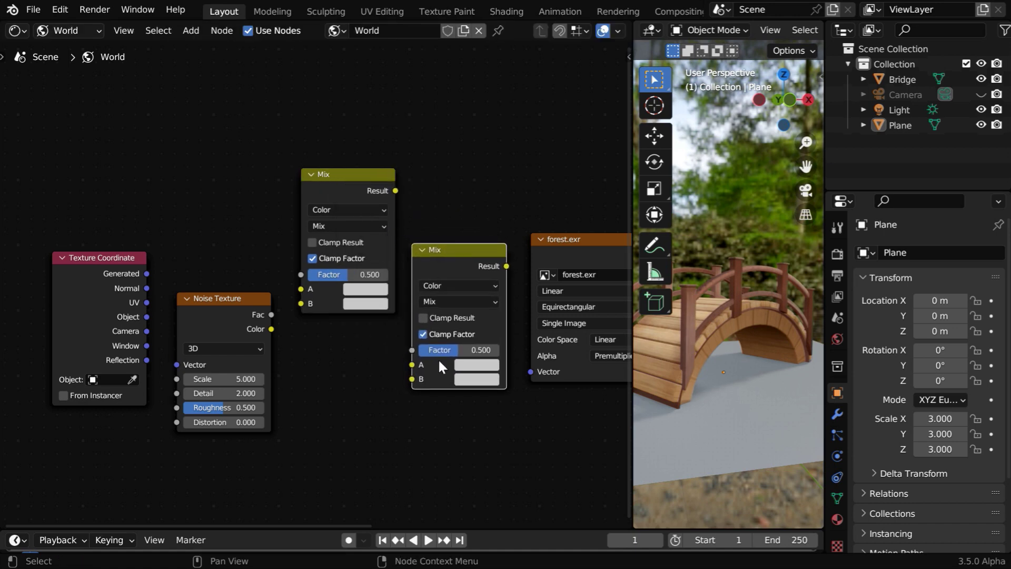
scroll(387, 382, "up", 1)
middle_click_drag(355, 364, 311, 366)
left_click_drag(434, 235, 470, 243)
left_click_drag(285, 147, 289, 148)
middle_click_drag(90, 270, 112, 261)
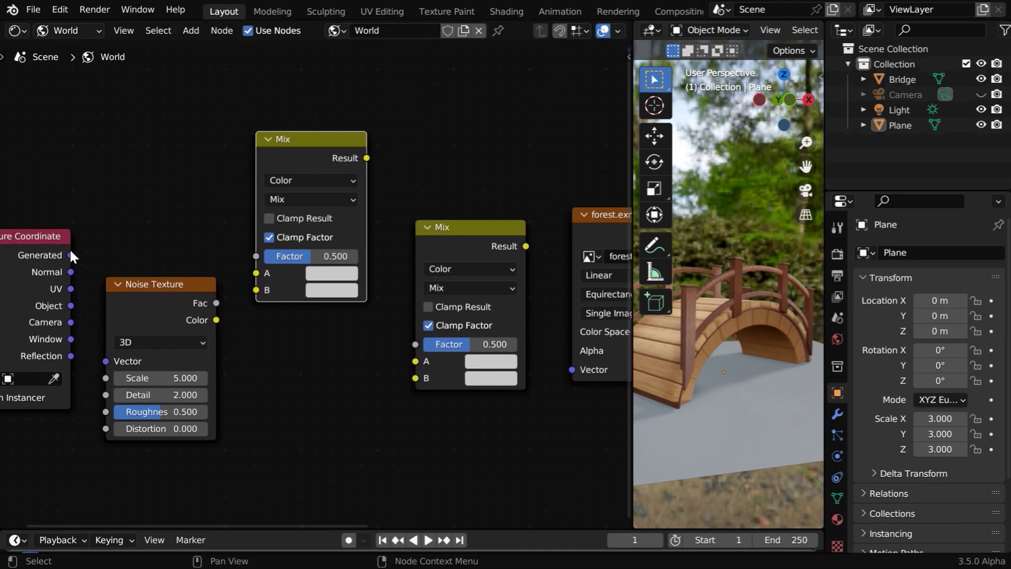
Feed Generated coordinates into Noise Vector and Mix A, set Add, and link Noise Color to B.
left_click_drag(70, 255, 100, 363)
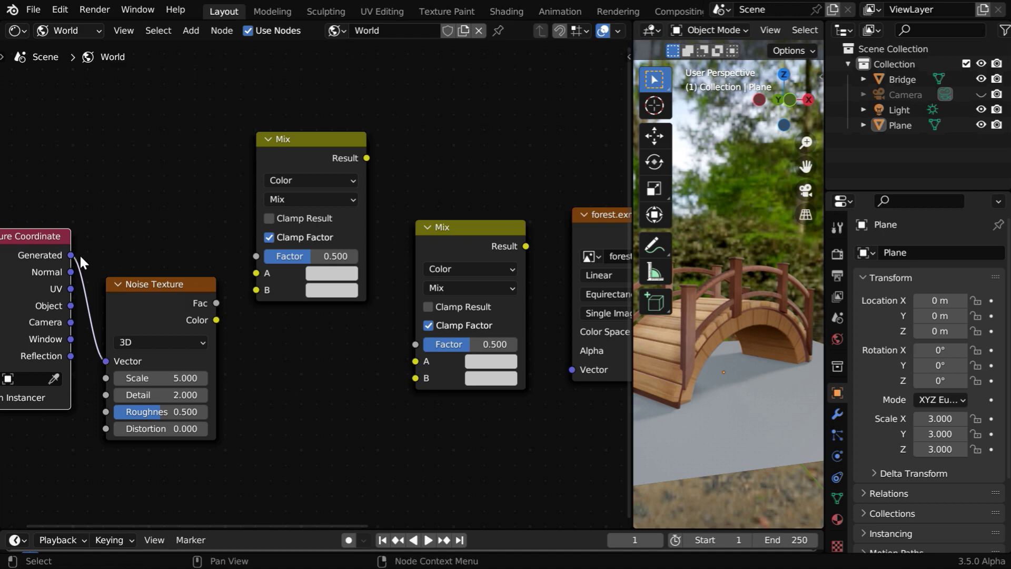
left_click_drag(75, 255, 256, 273)
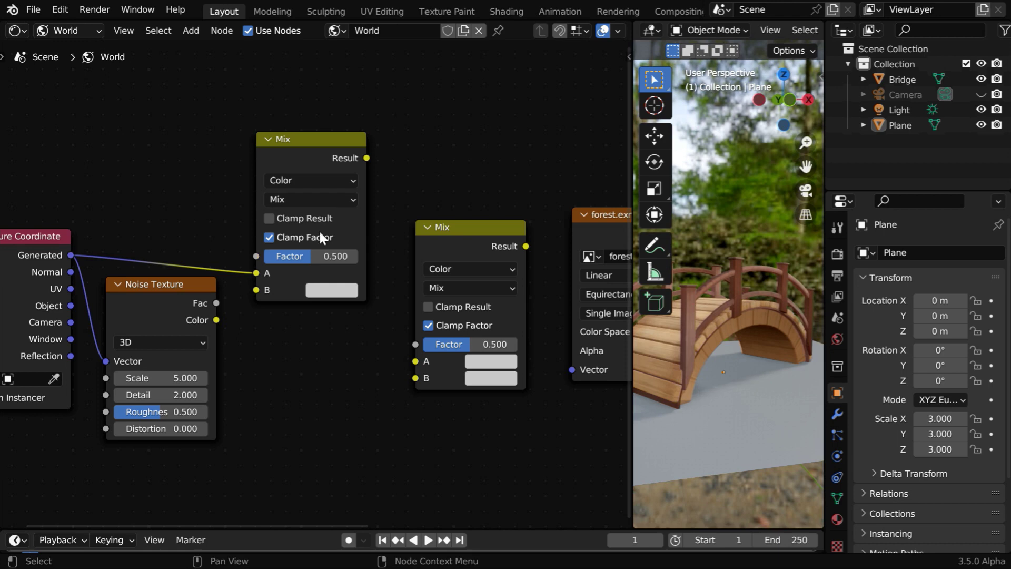
left_click(297, 199)
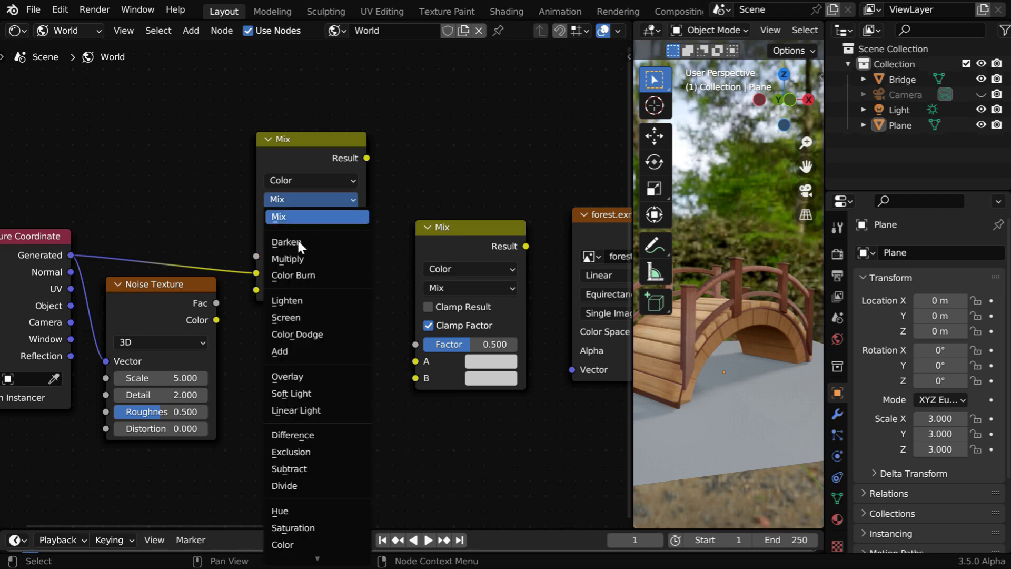
left_click(301, 349)
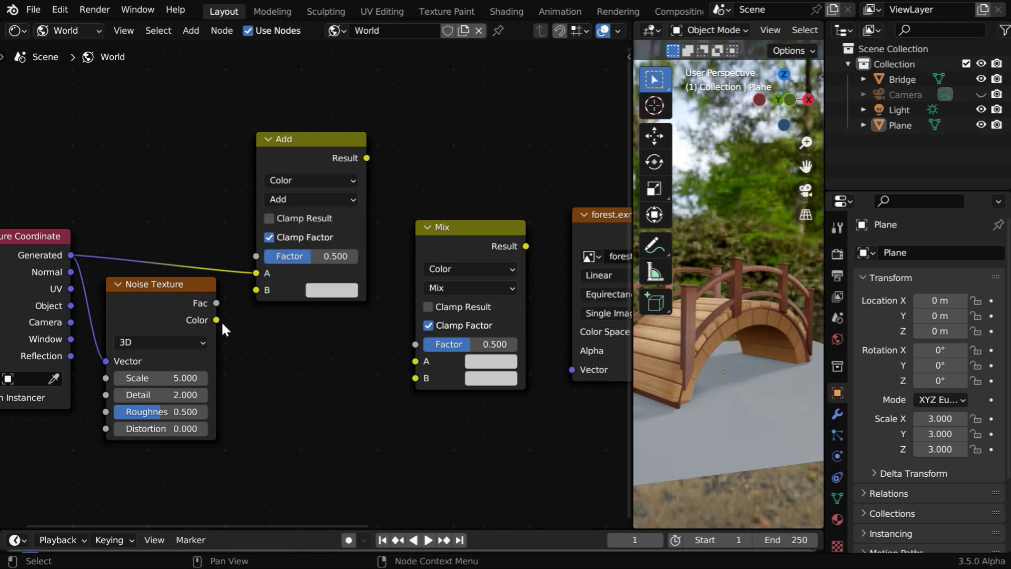
left_click_drag(216, 320, 254, 289)
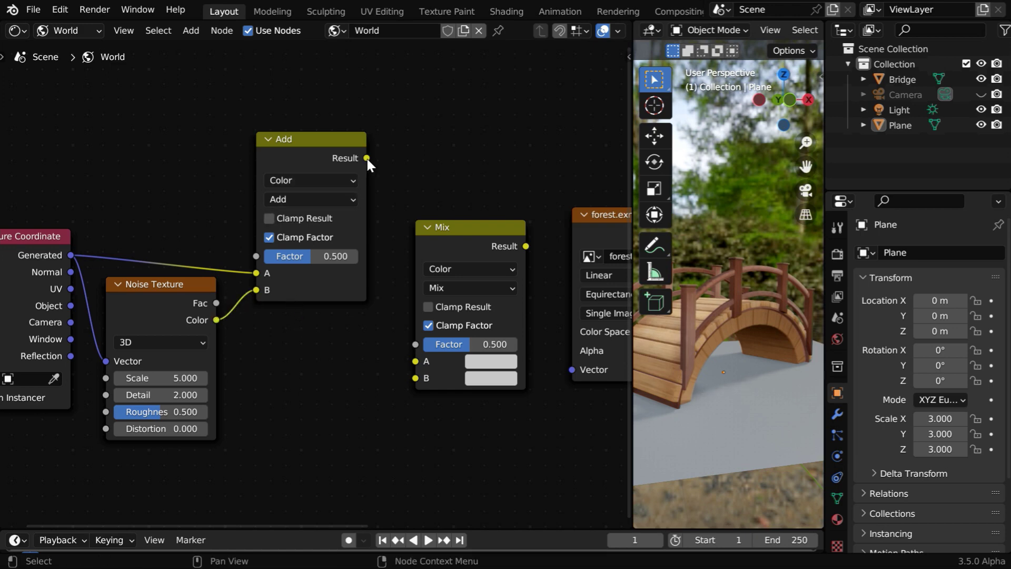
Link the Add result into the second Mix node, set it to Subtract, and adjust its B colour.
left_click_drag(366, 166, 413, 355)
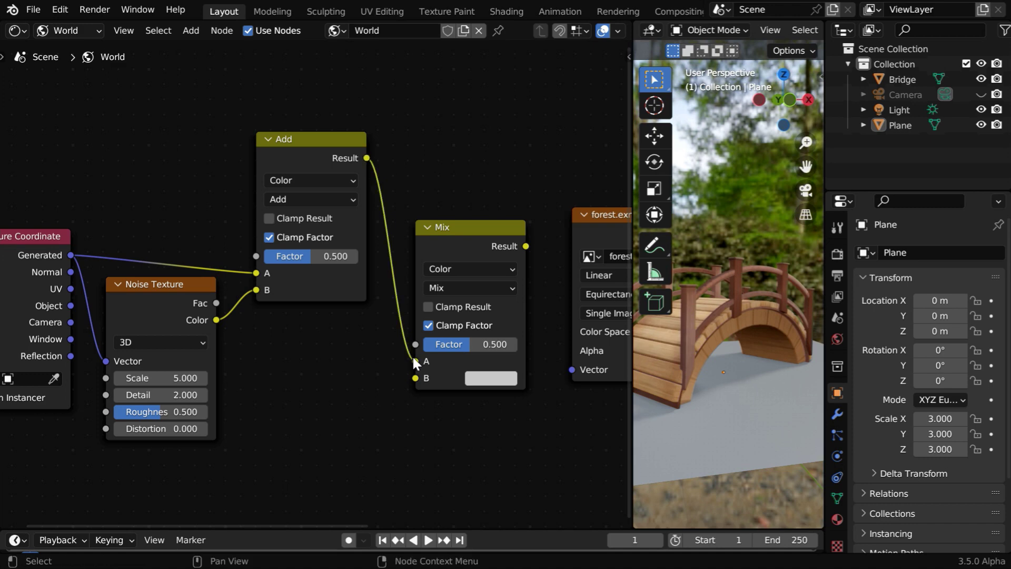
left_click(450, 288)
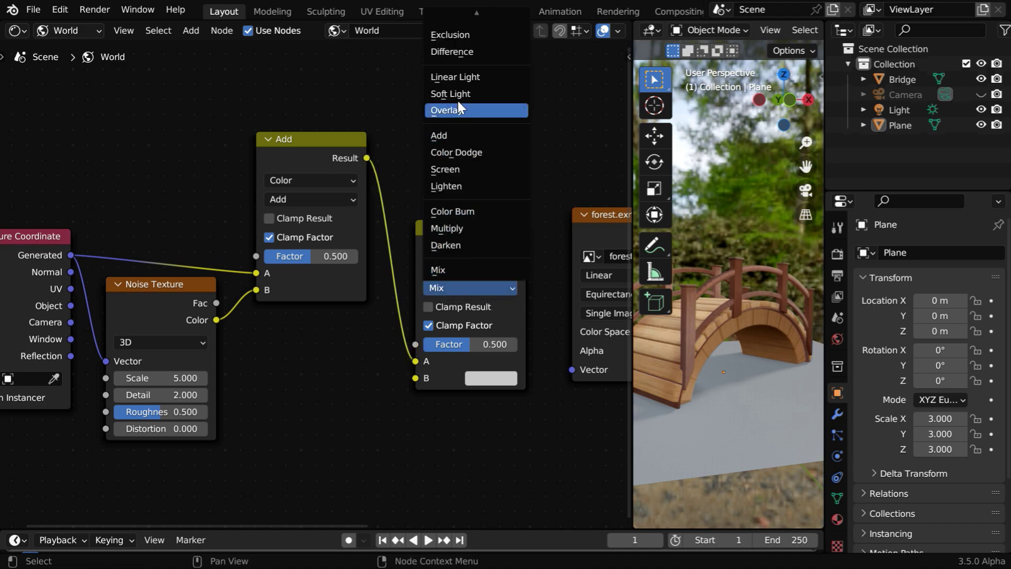
mouse_move(473, 8)
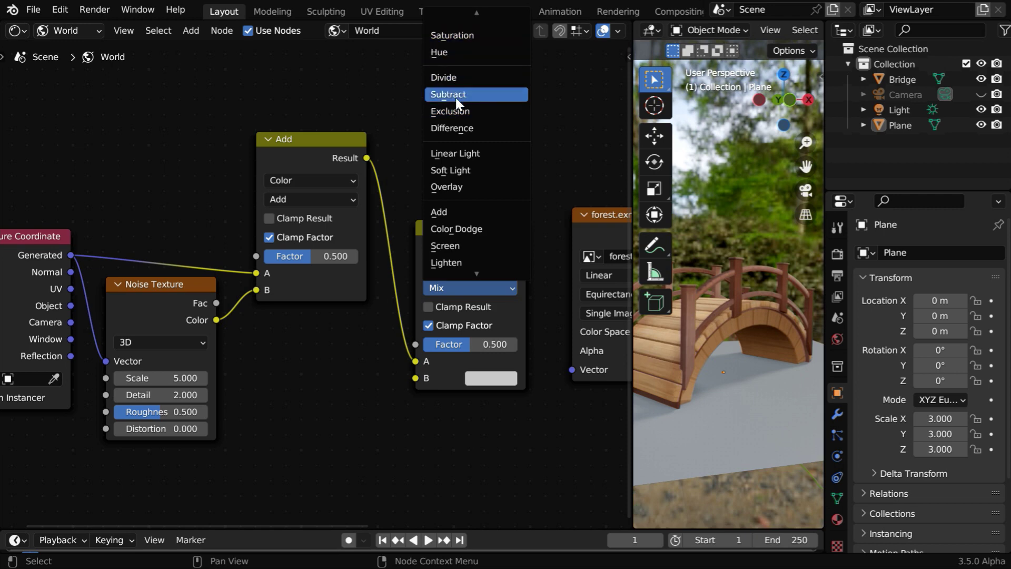
left_click(471, 95)
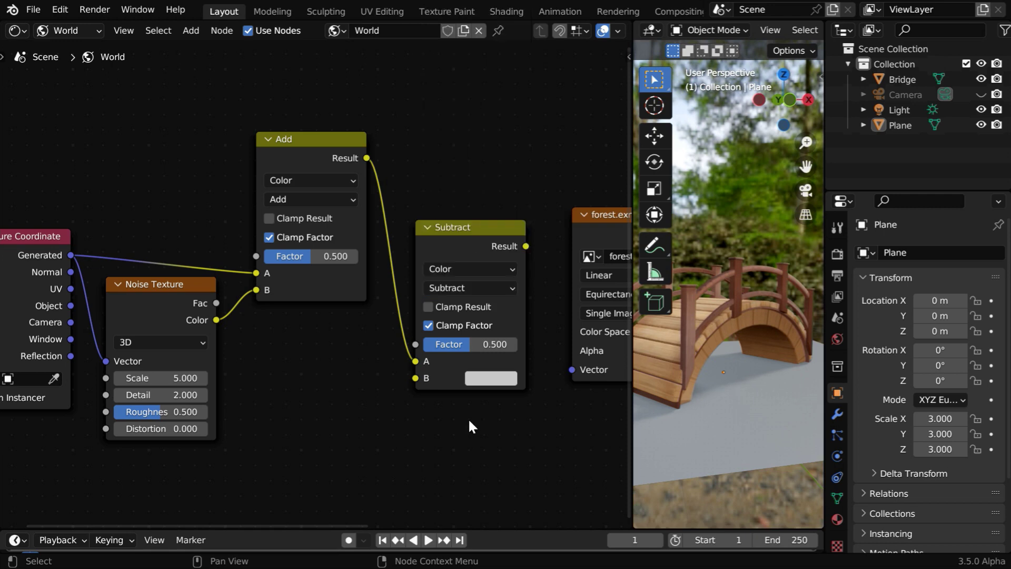
left_click(476, 379)
middle_click_drag(538, 417, 460, 424)
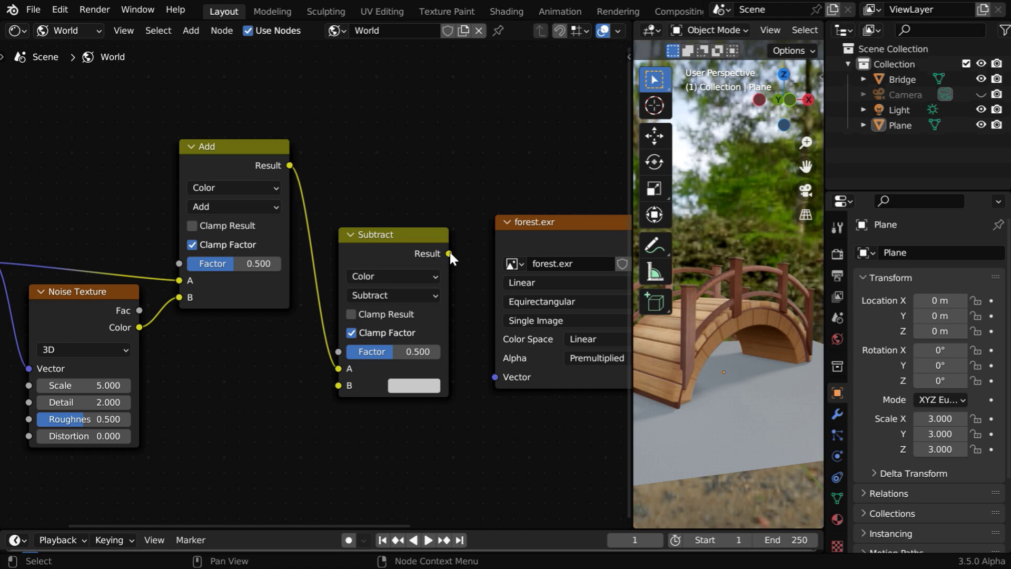
Connect the Subtract result to the forest.exr Vector input.
left_click_drag(449, 253, 494, 375)
left_click_drag(630, 410, 413, 363)
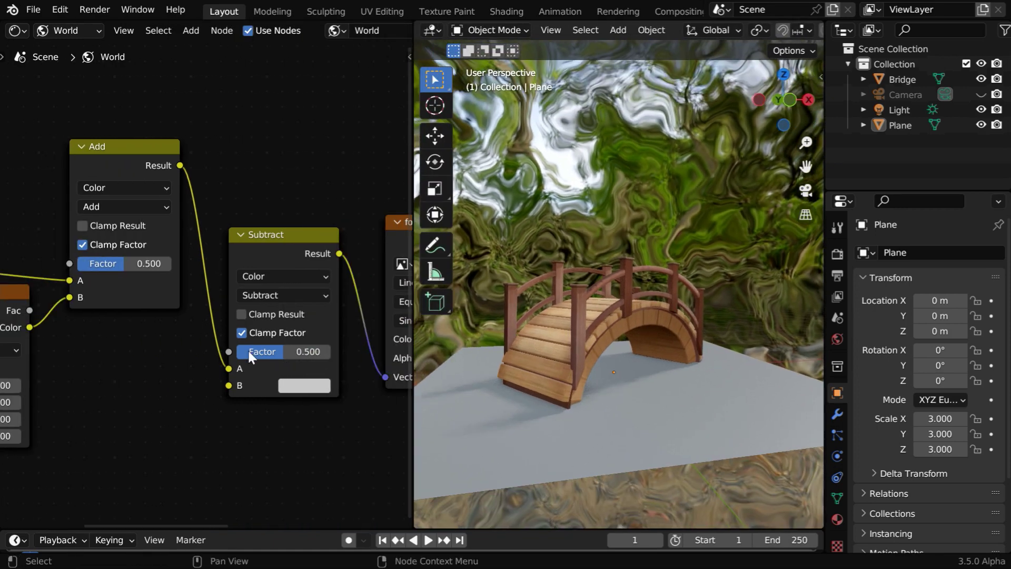
middle_click_drag(86, 388, 347, 353)
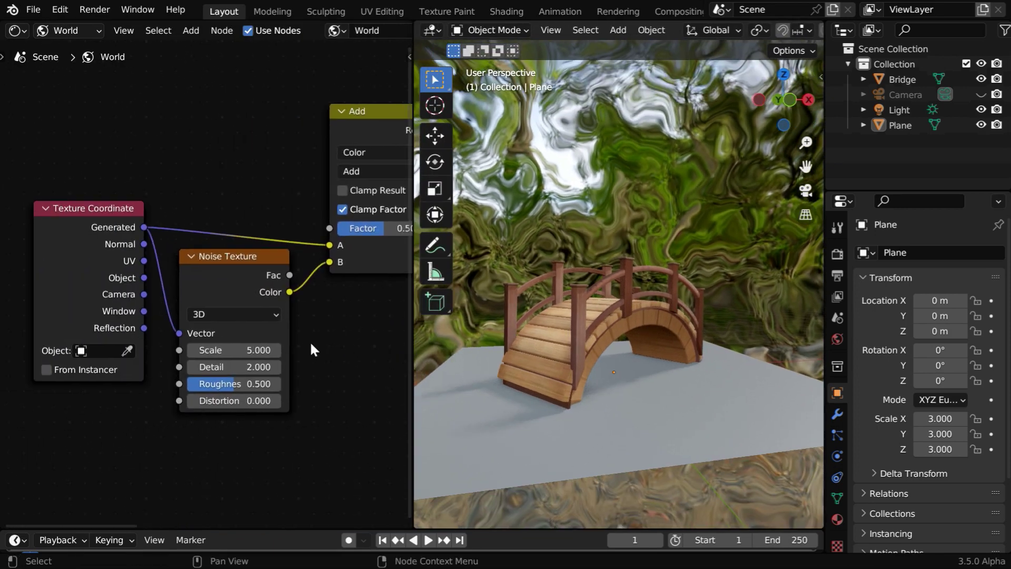
Set the Noise Texture Scale to 10000 and enlarge the 3D view to check the blur.
scroll(311, 350, "up", 1)
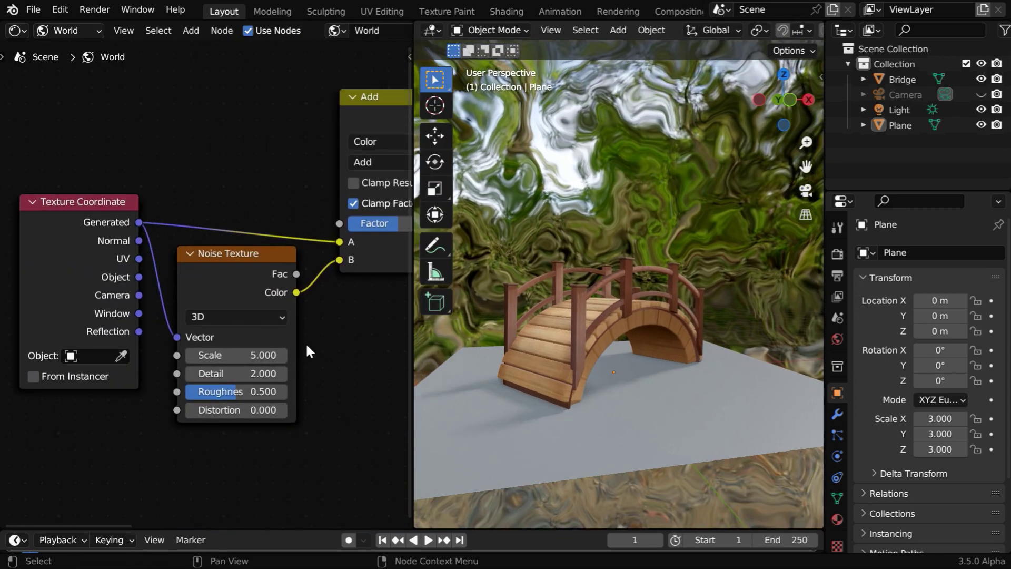
left_click(251, 356)
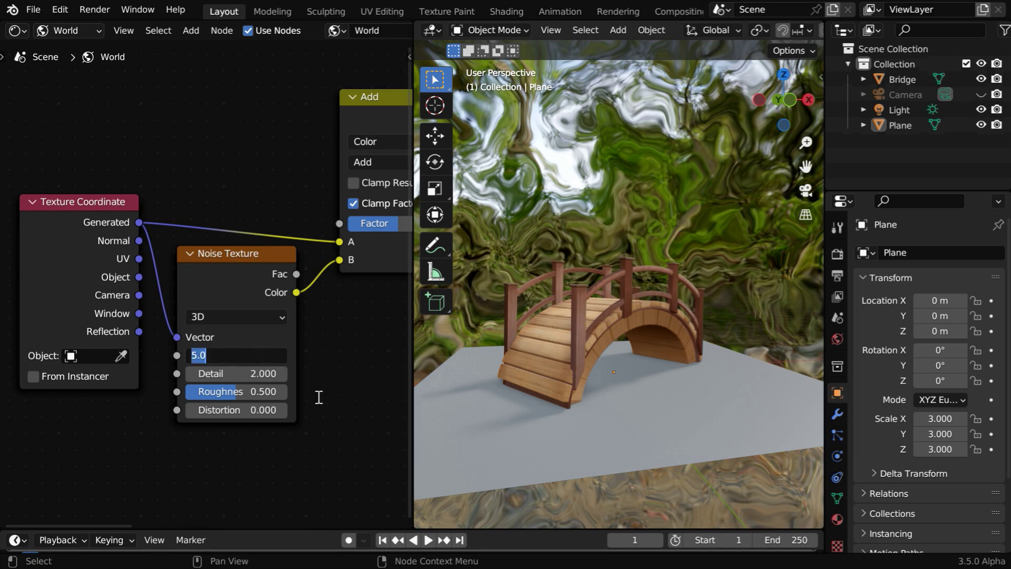
type("10000")
key("Return")
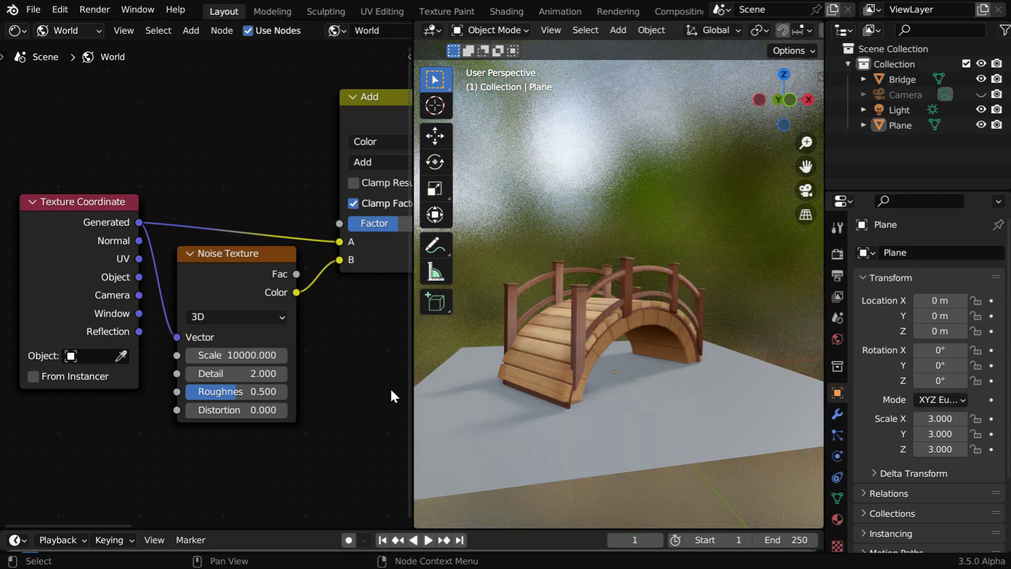
left_click_drag(412, 387, 68, 338)
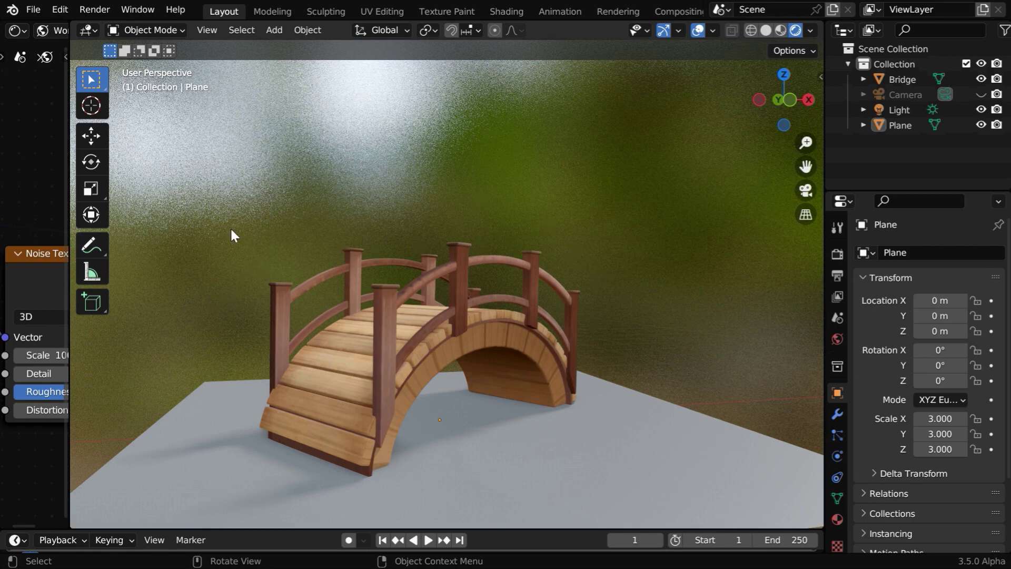
left_click(103, 10)
left_click(107, 28)
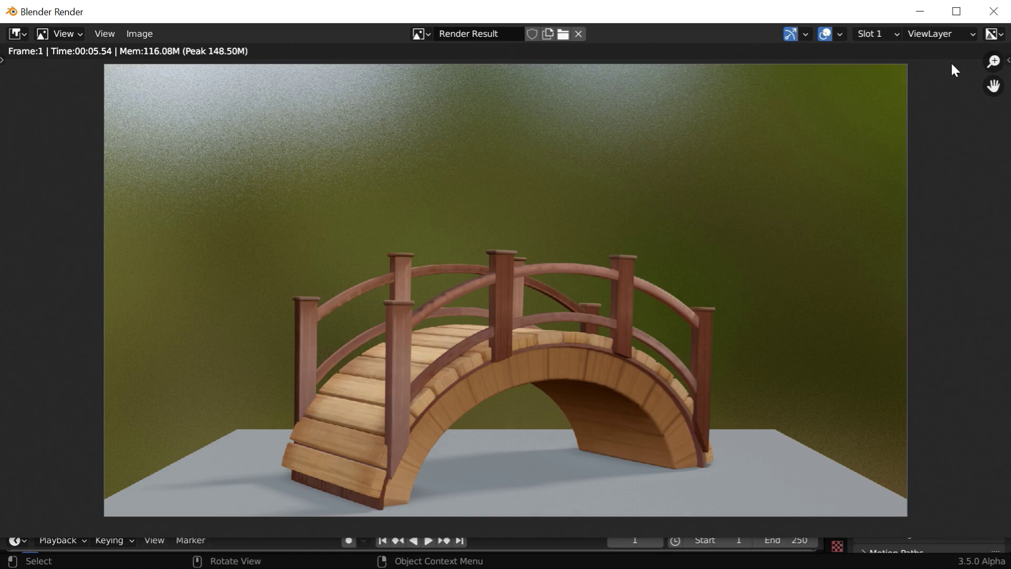
left_click(994, 11)
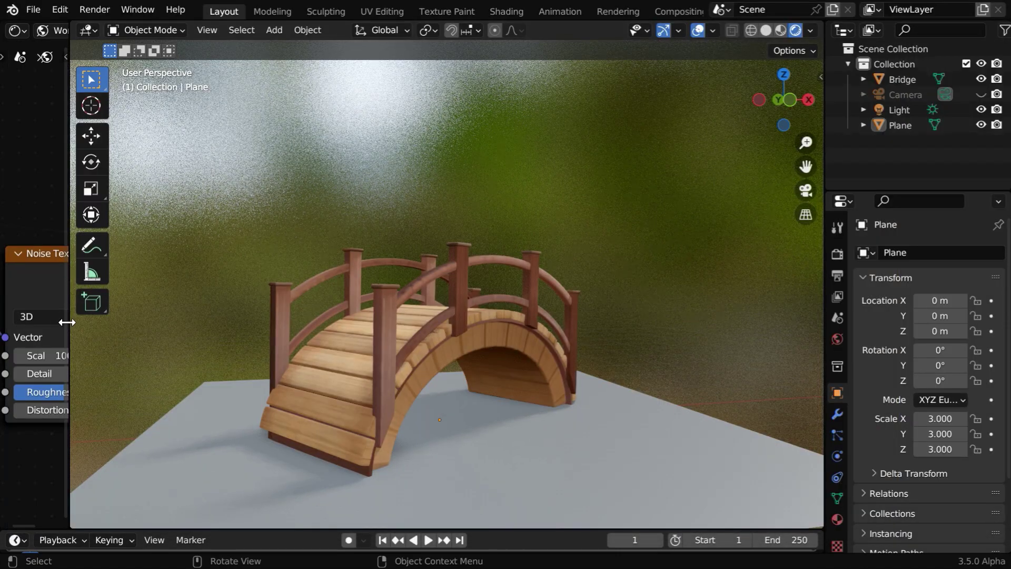
Add a Value node and link its output to both the Add and Subtract Factor inputs.
left_click_drag(66, 322, 382, 319)
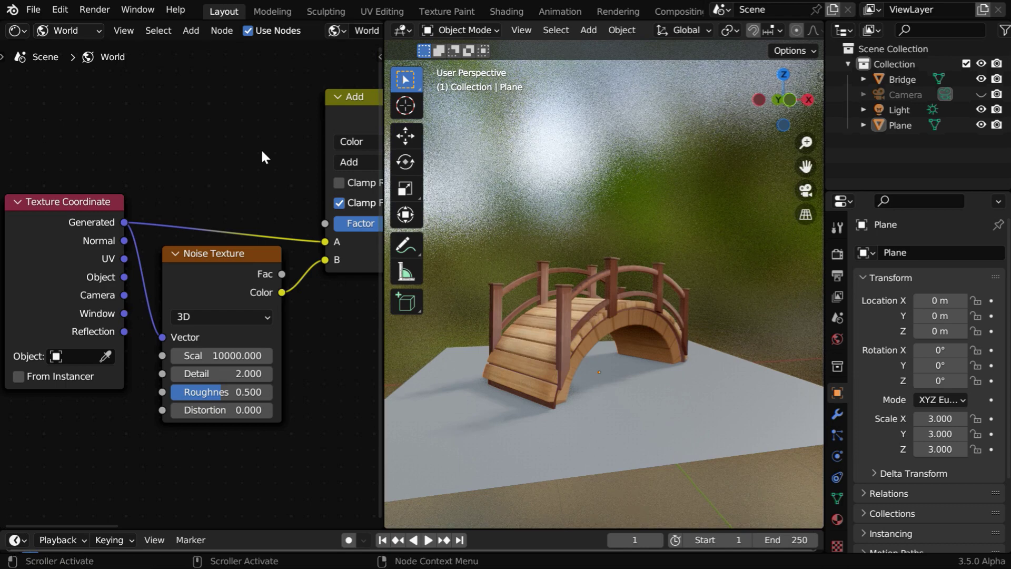
left_click(183, 30)
mouse_move(247, 71)
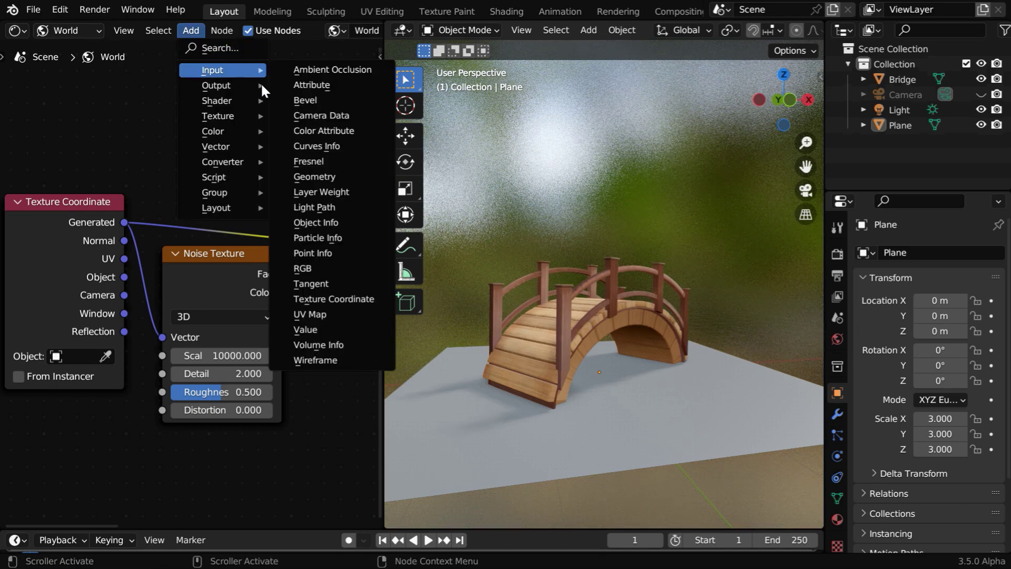
left_click(308, 323)
left_click(222, 194)
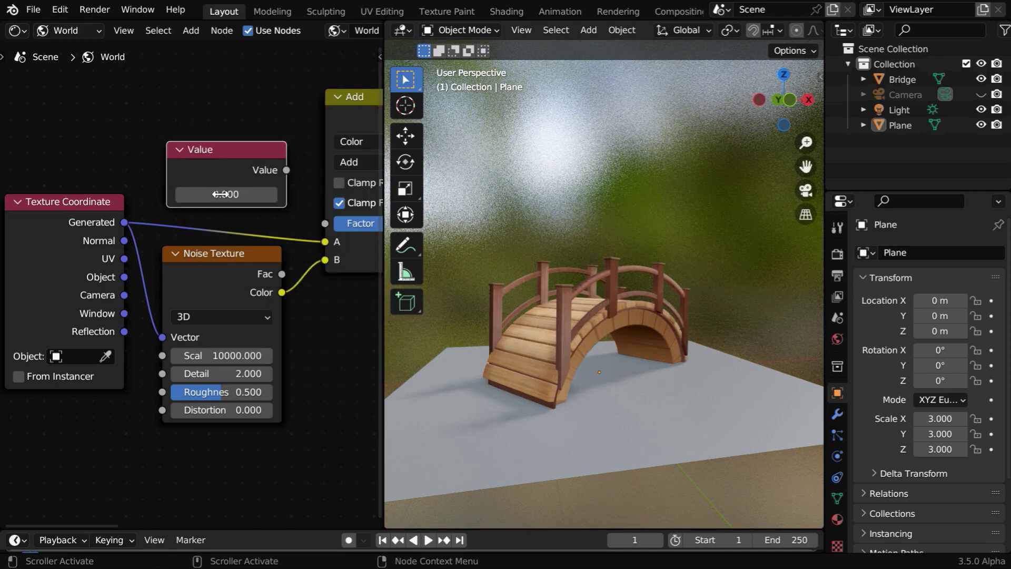
left_click_drag(286, 170, 325, 223)
middle_click_drag(330, 338, 115, 353)
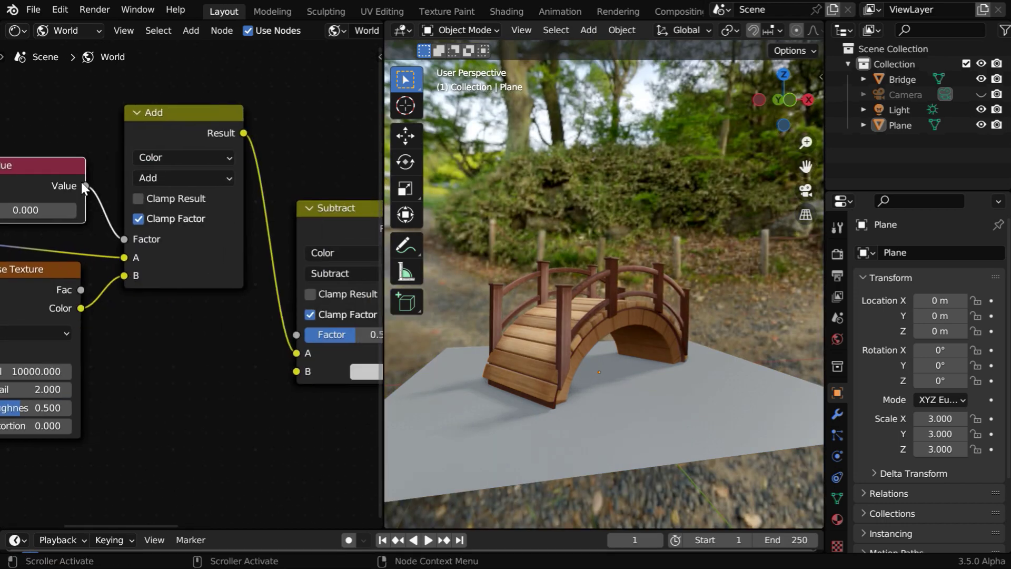
left_click_drag(83, 187, 297, 335)
middle_click_drag(195, 340, 274, 352)
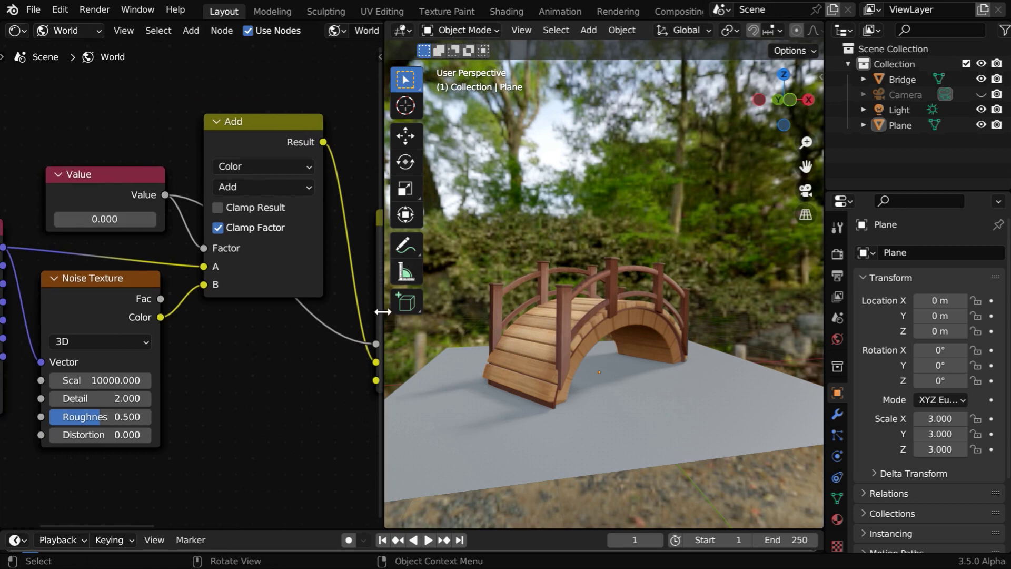
Set the Value node's blur amount to 0.300, then to 0.500.
left_click_drag(383, 312, 291, 312)
left_click(89, 220)
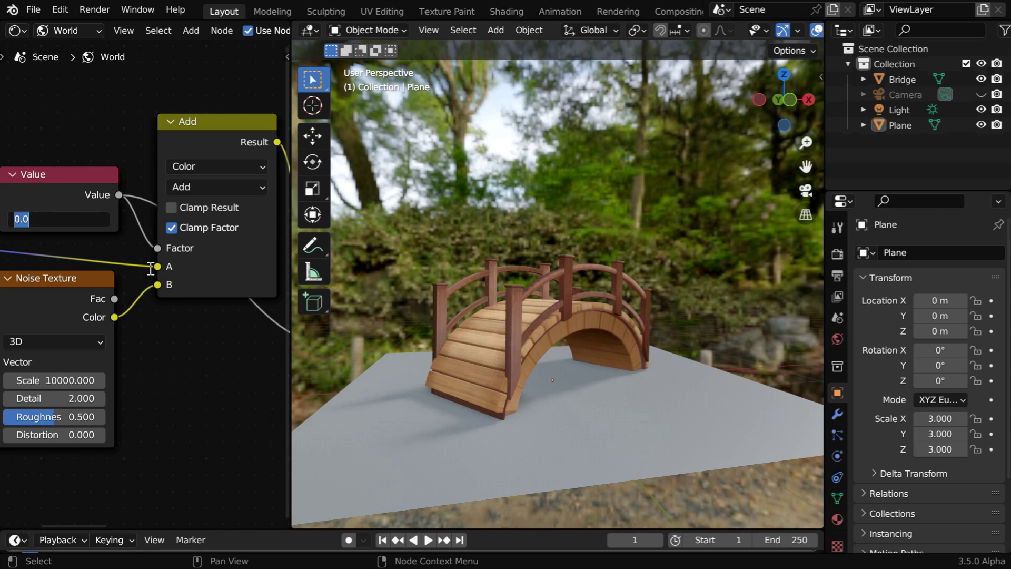
key("Return")
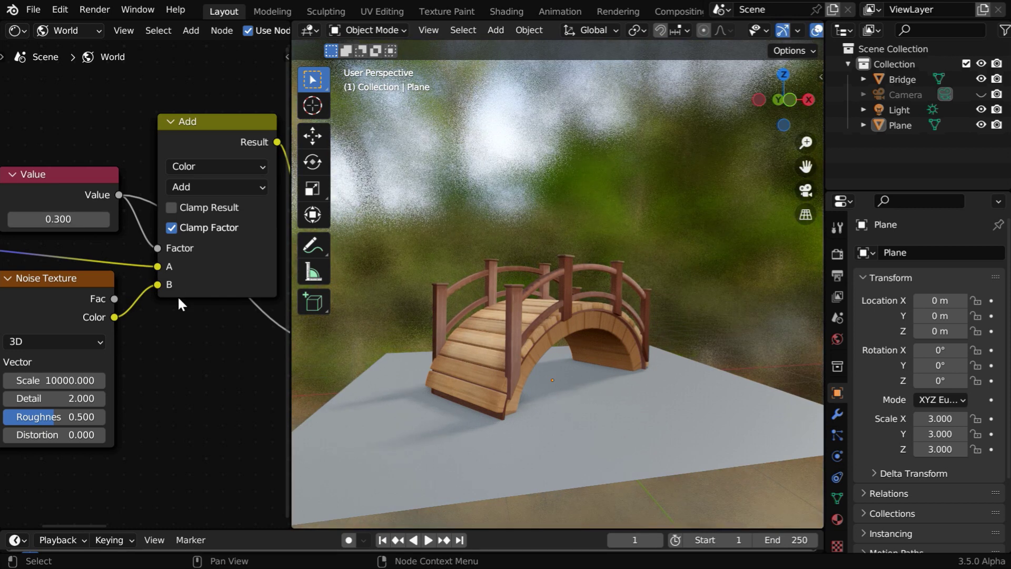
left_click(58, 220)
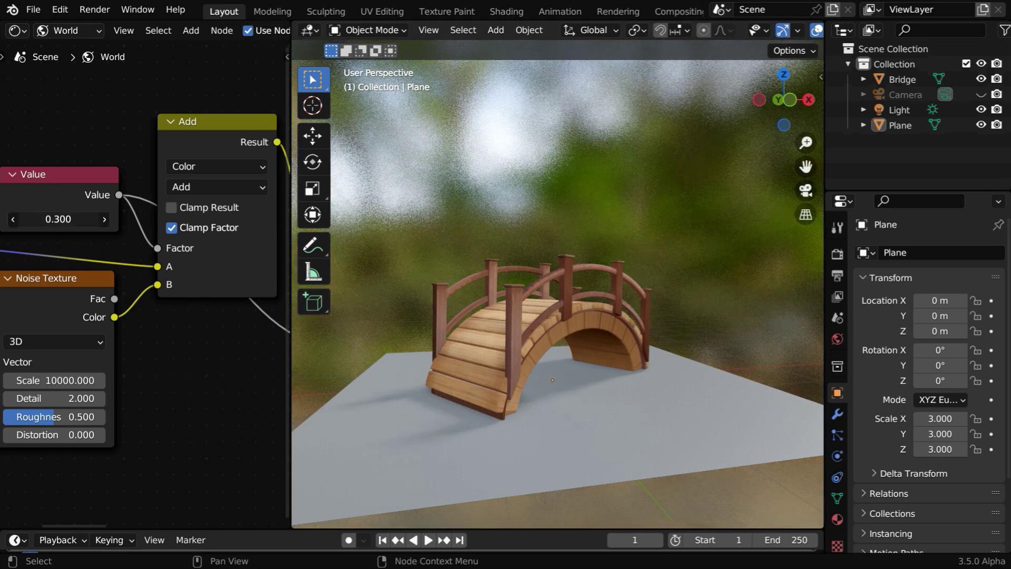
key("Return")
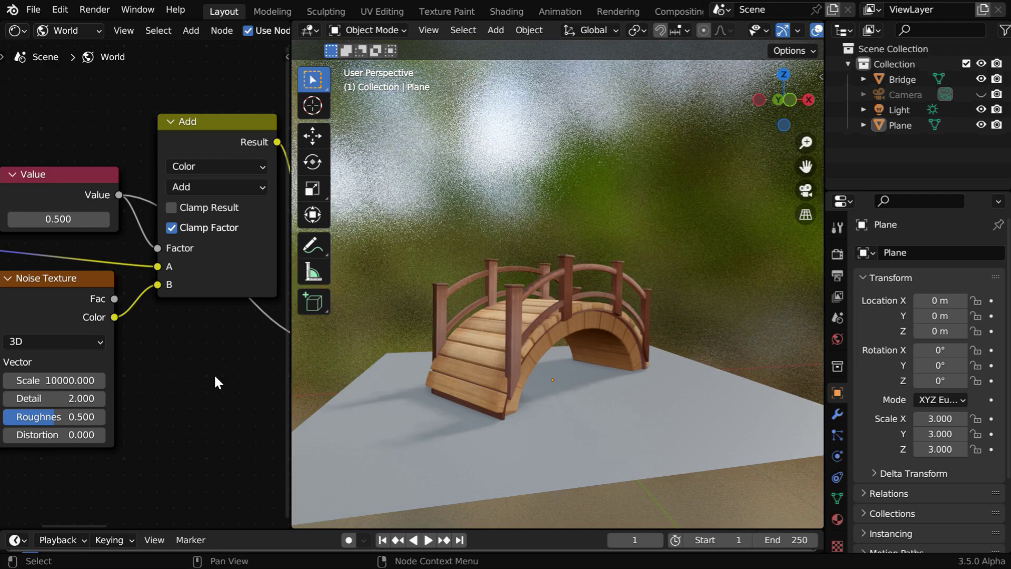
middle_click_drag(238, 378, 34, 360)
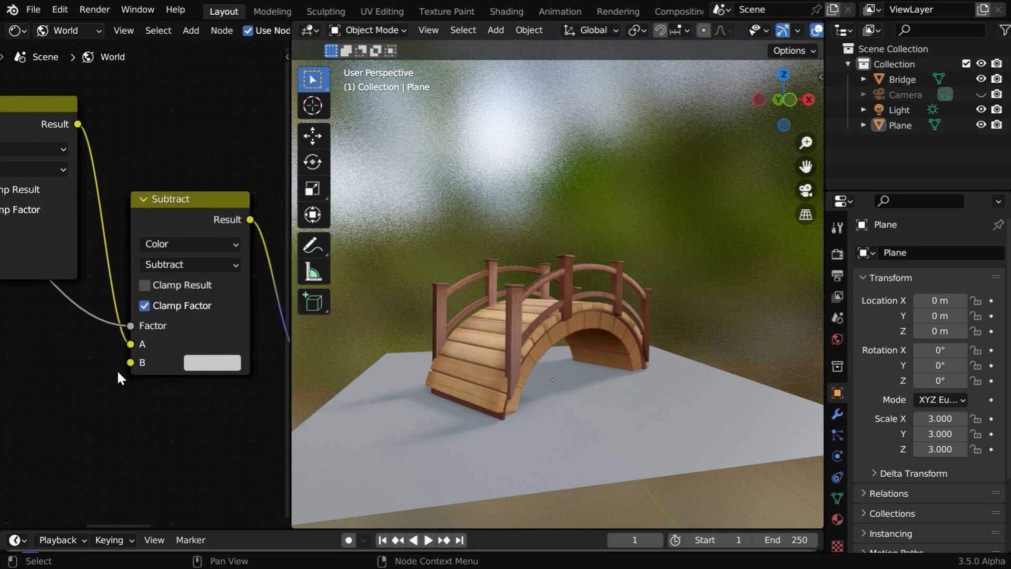
Darken the Subtract node's B colour to about 0.321 value and enlarge the 3D view.
left_click(199, 363)
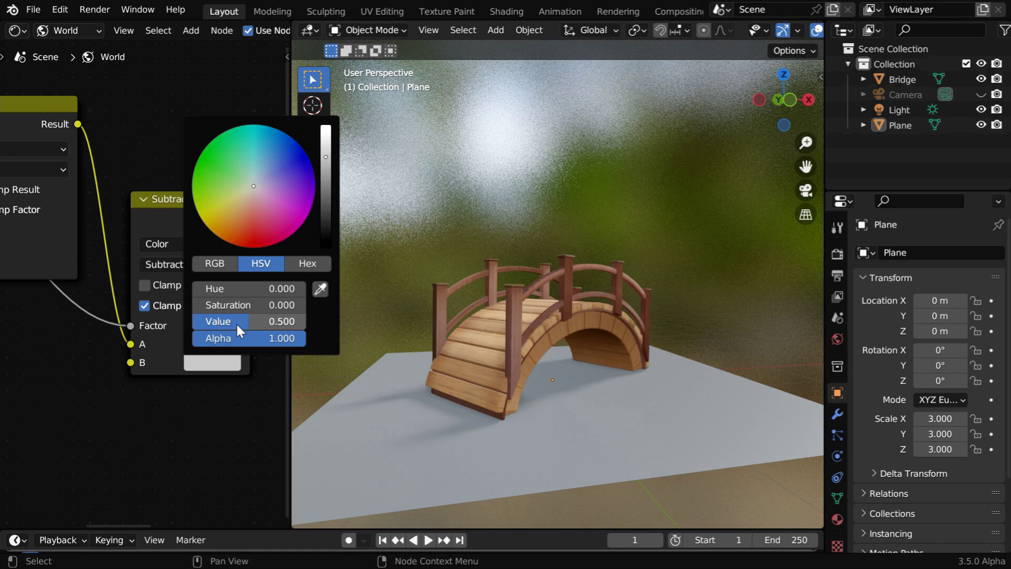
left_click_drag(236, 322, 211, 324)
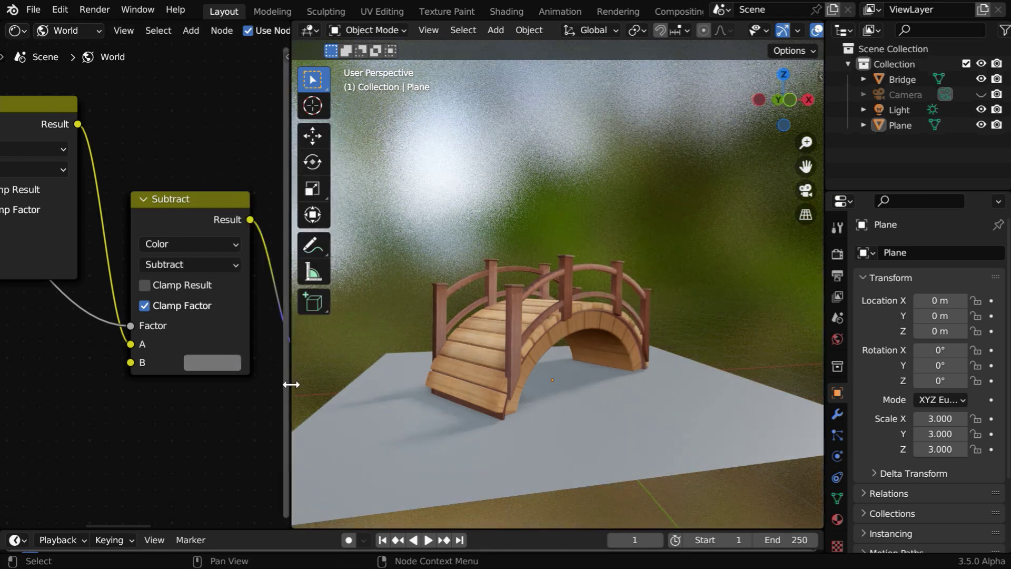
left_click_drag(288, 381, 83, 374)
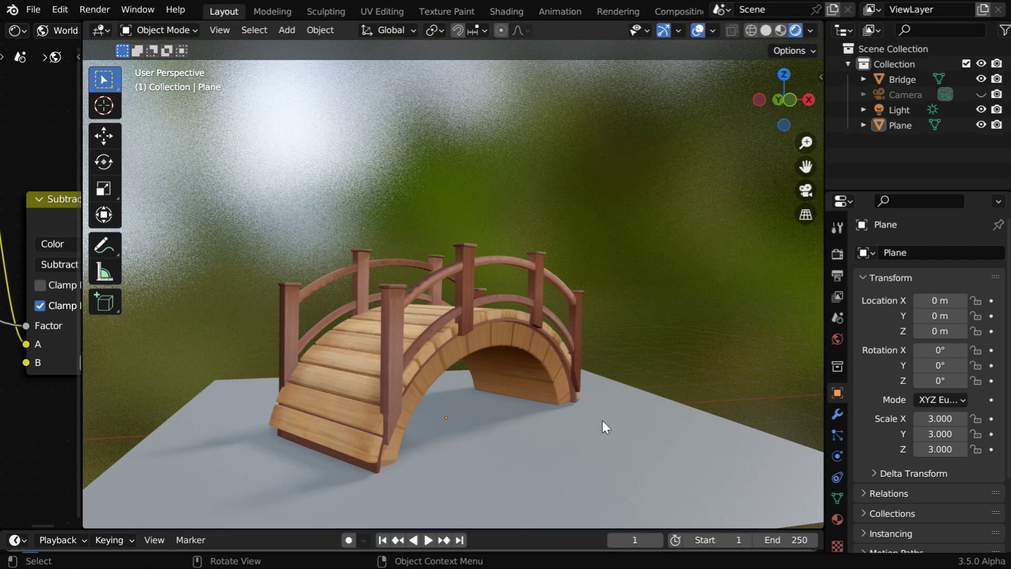